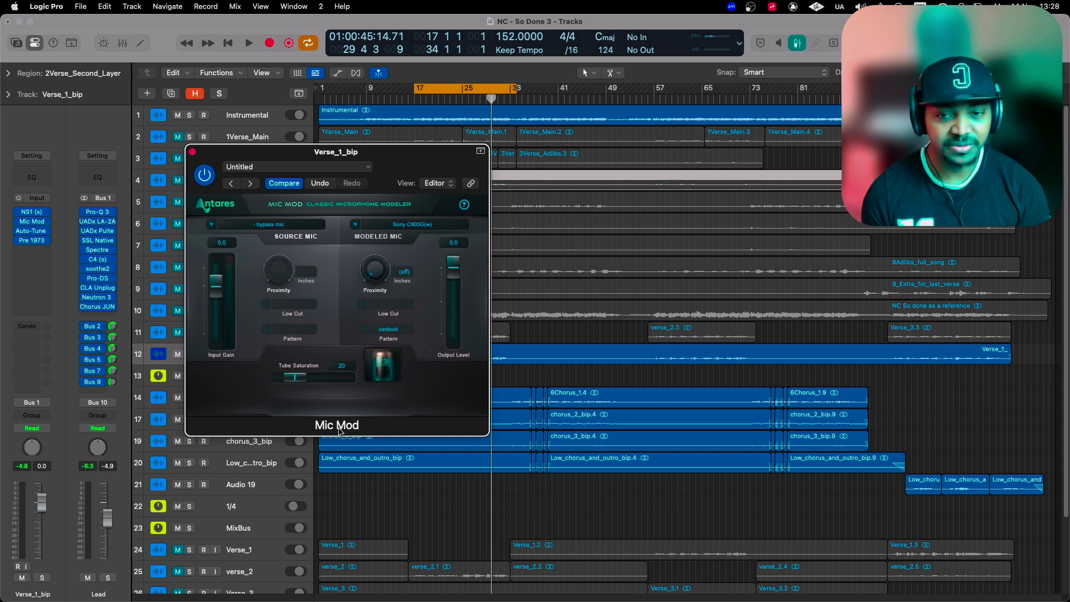
Switch to Safari, view the purchase options for Vocal Compressor on the Antares site, and minimize the browser window
mouse_move(356, 599)
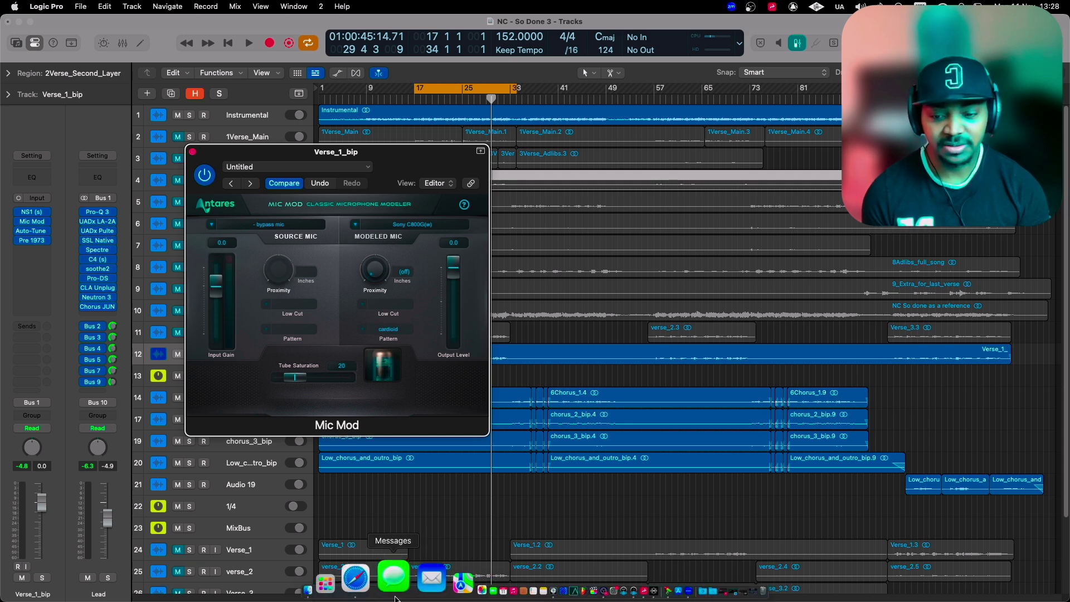
click(386, 585)
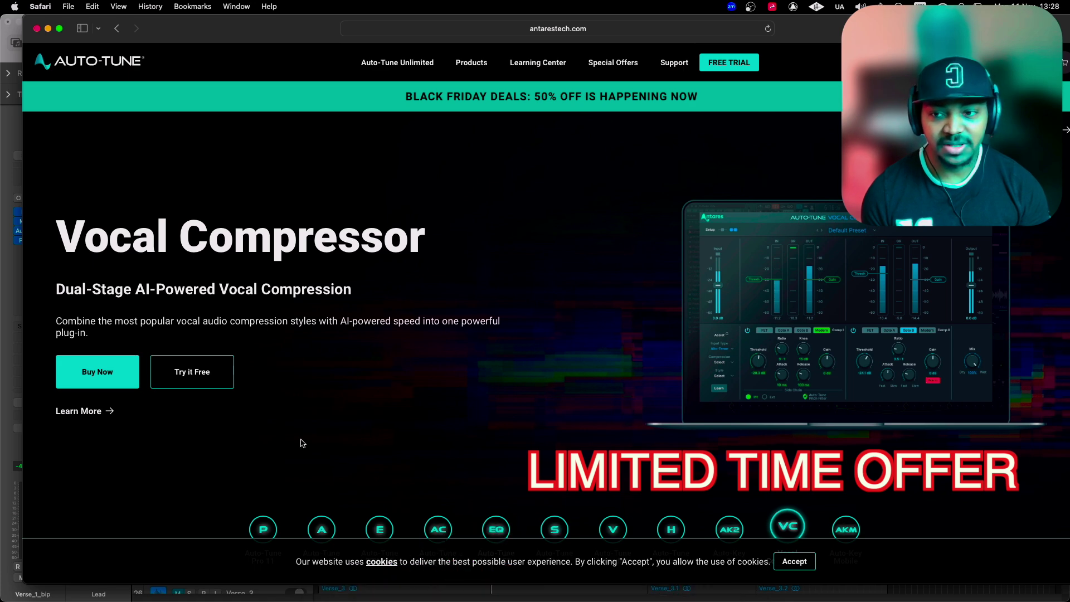
click(112, 368)
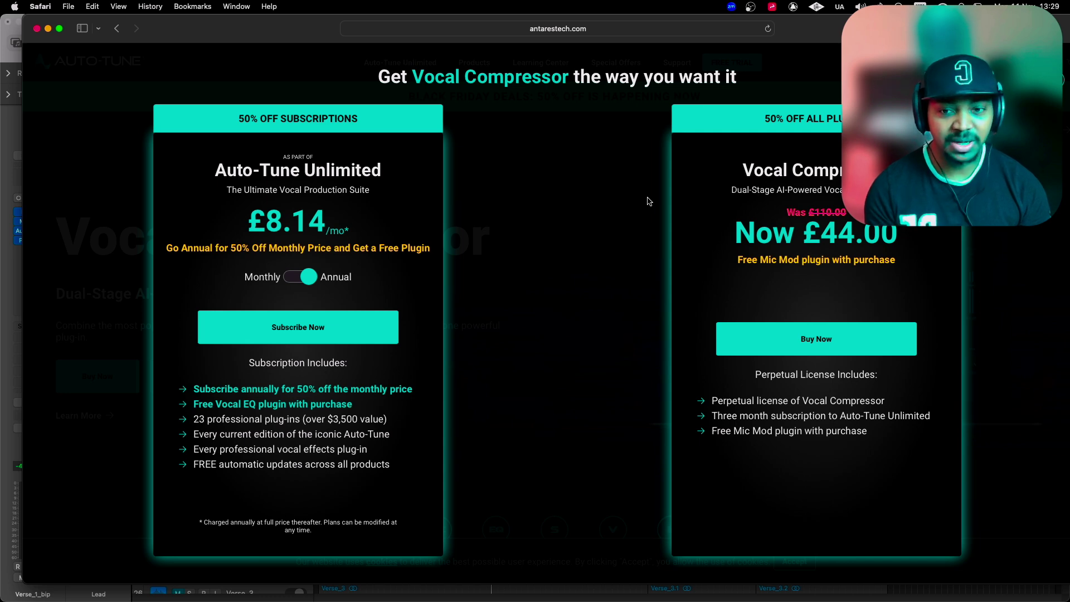
click(47, 29)
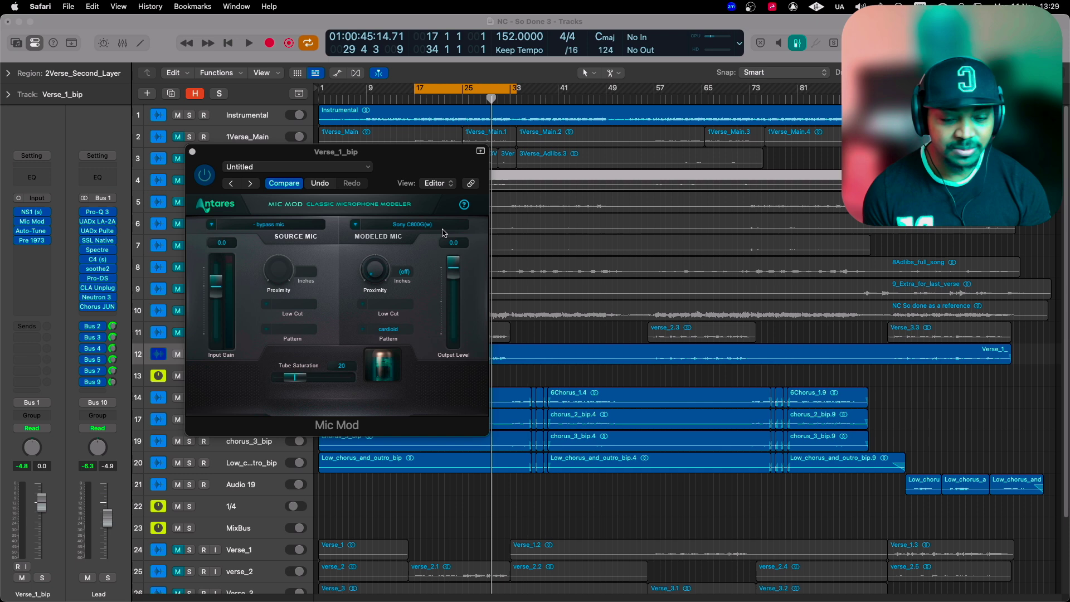
Move the Mic Mod window off the regions, select the Instrumental region, and audition the looped verse section
drag(392, 156, 229, 160)
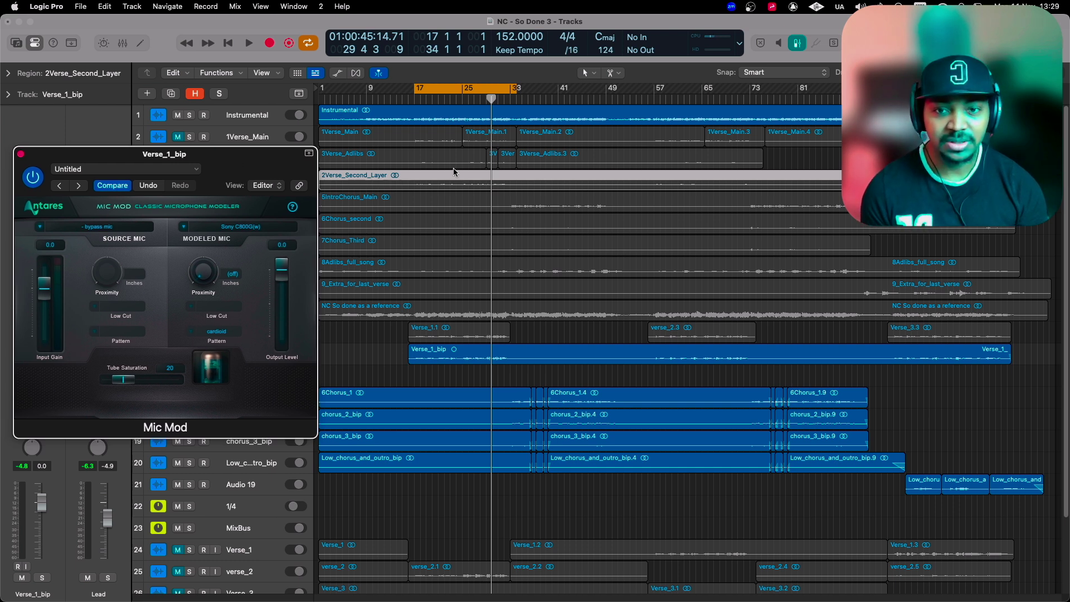
click(419, 123)
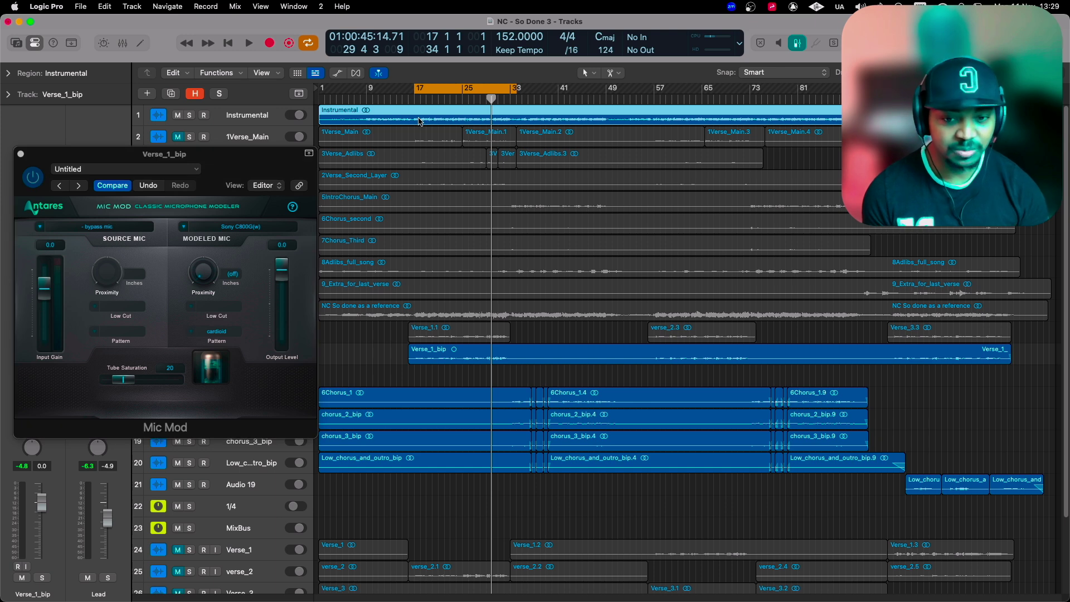
key(space)
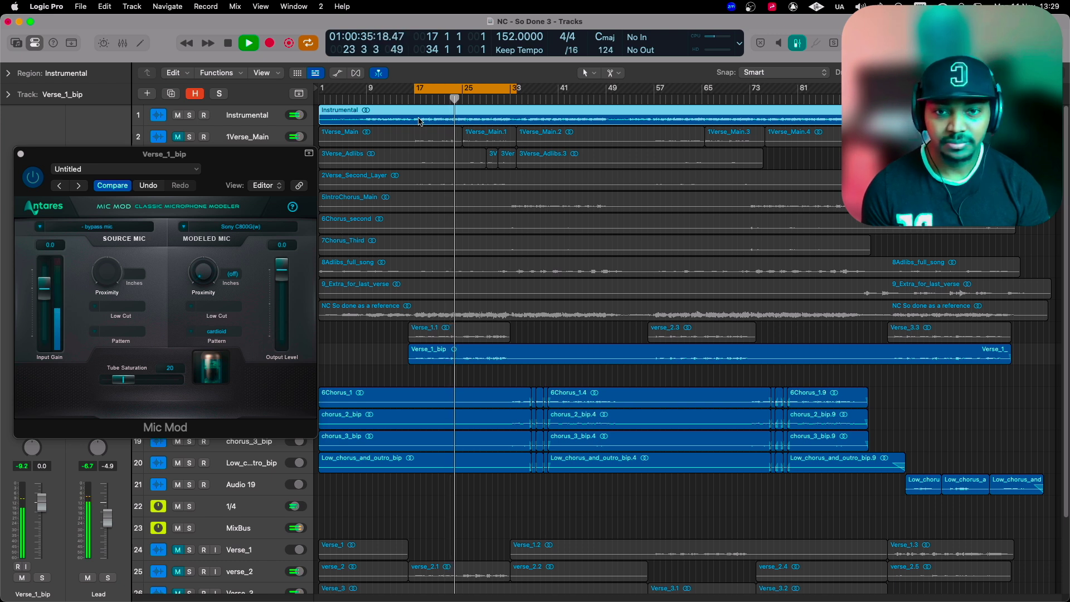
key(space)
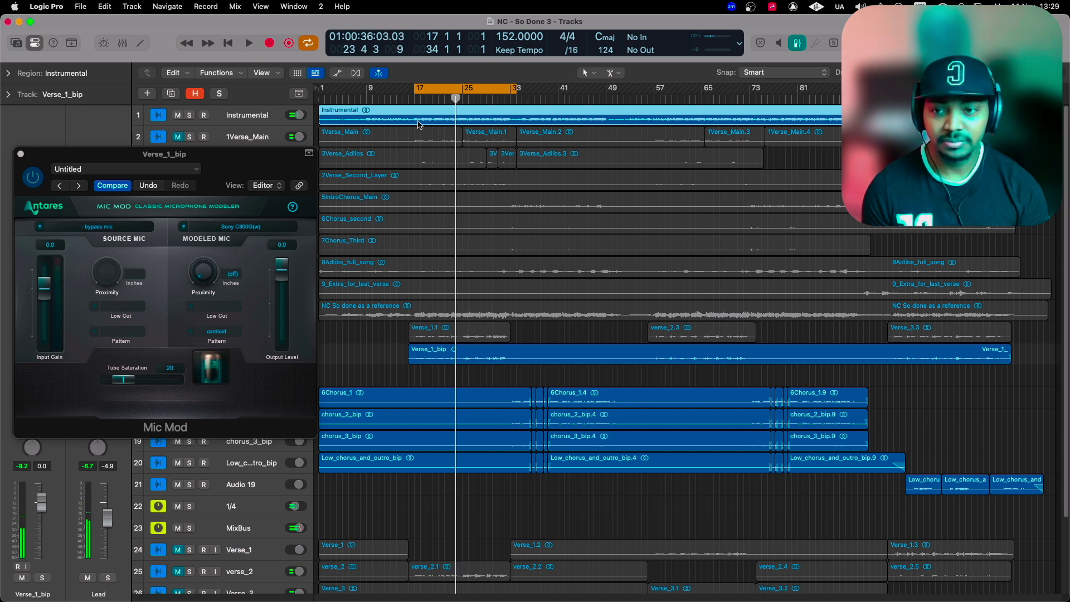
Bypass all plug-ins on the Verse_1_bip and Lead channels plus Lead's sends, and play the vocal with Lead soloed
drag(287, 166, 421, 159)
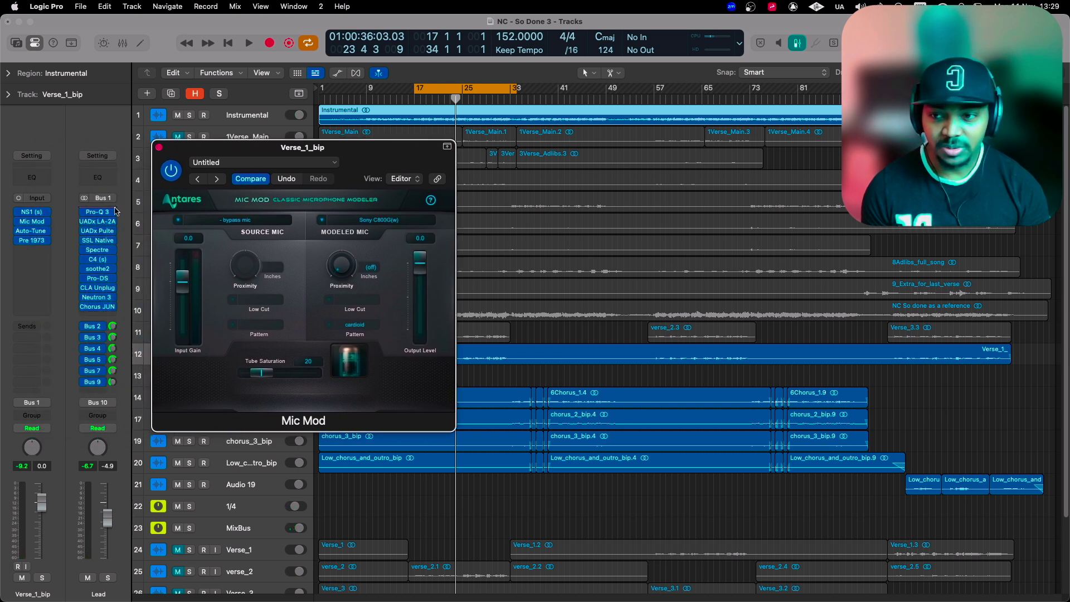
mouse_move(106, 216)
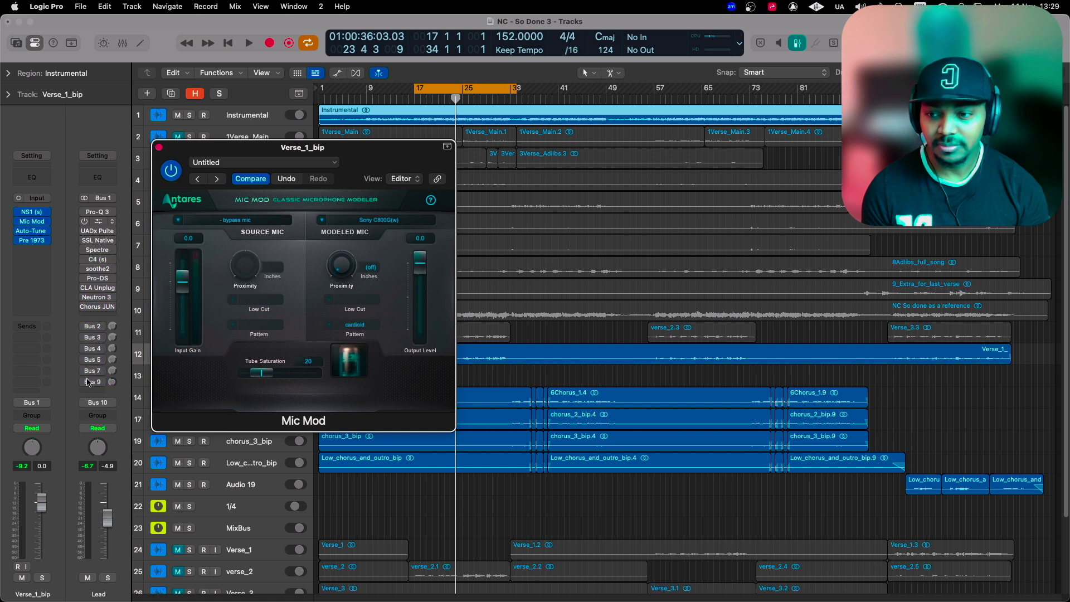
click(28, 214)
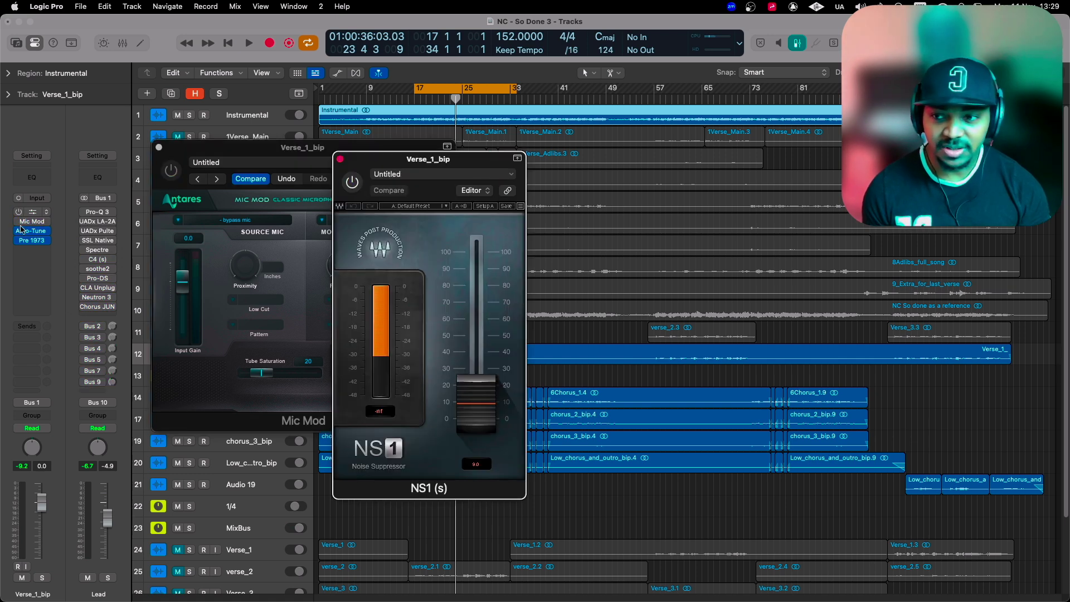
click(341, 162)
drag(368, 151, 325, 149)
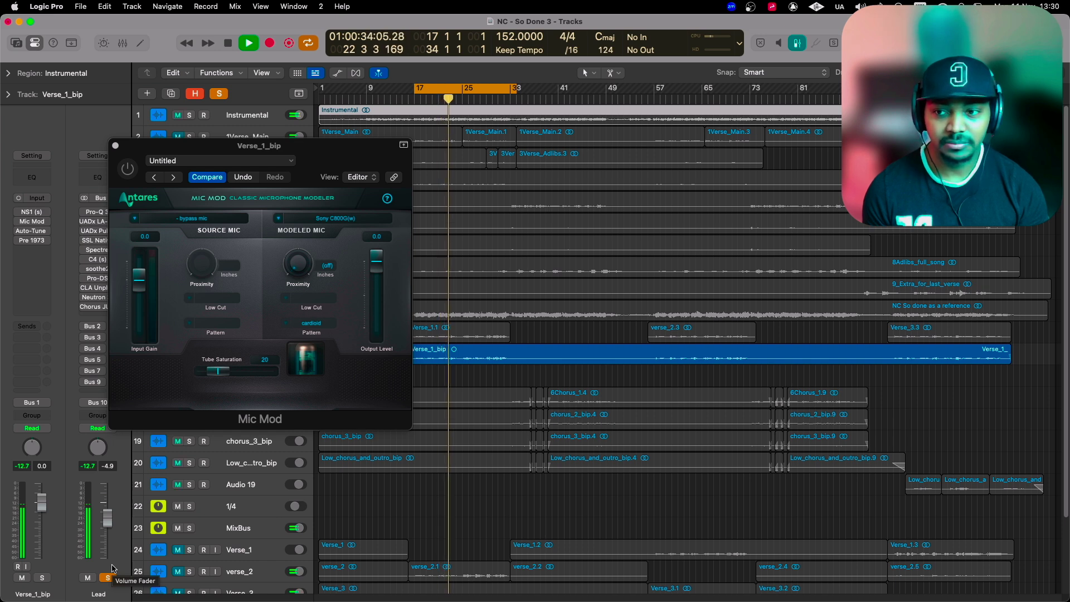
key(space)
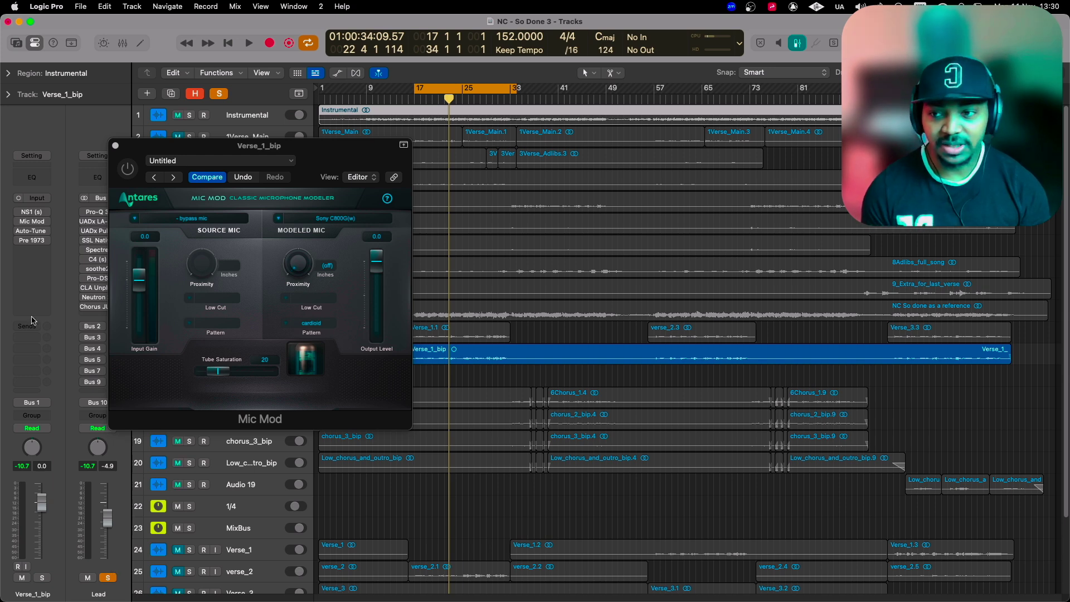
Re-enable the NS1 noise suppressor on the Verse_1_bip channel, keeping only the Mic Mod window open
click(30, 214)
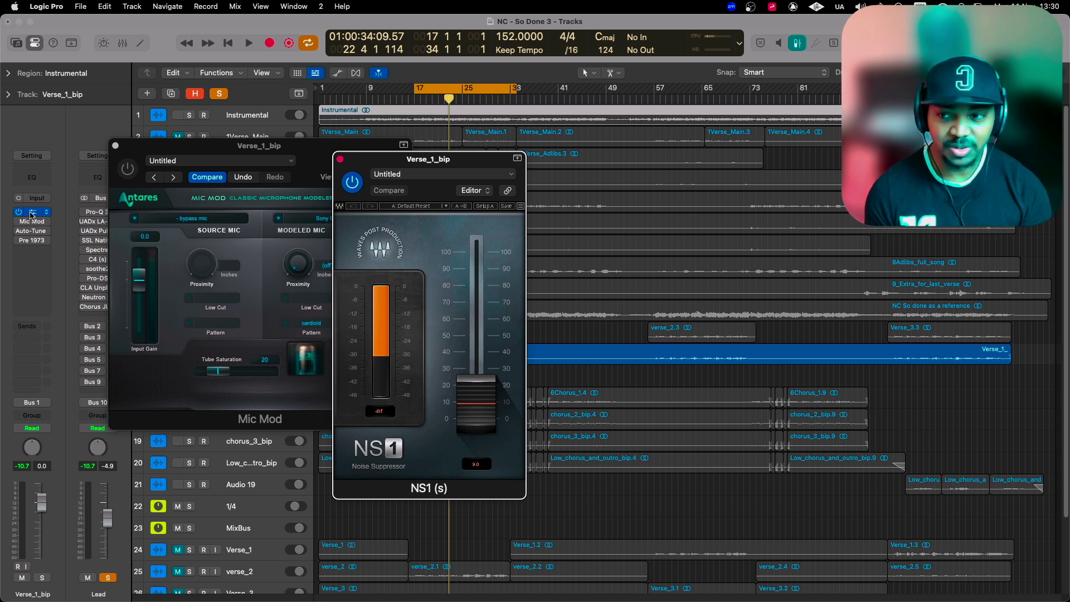
click(23, 214)
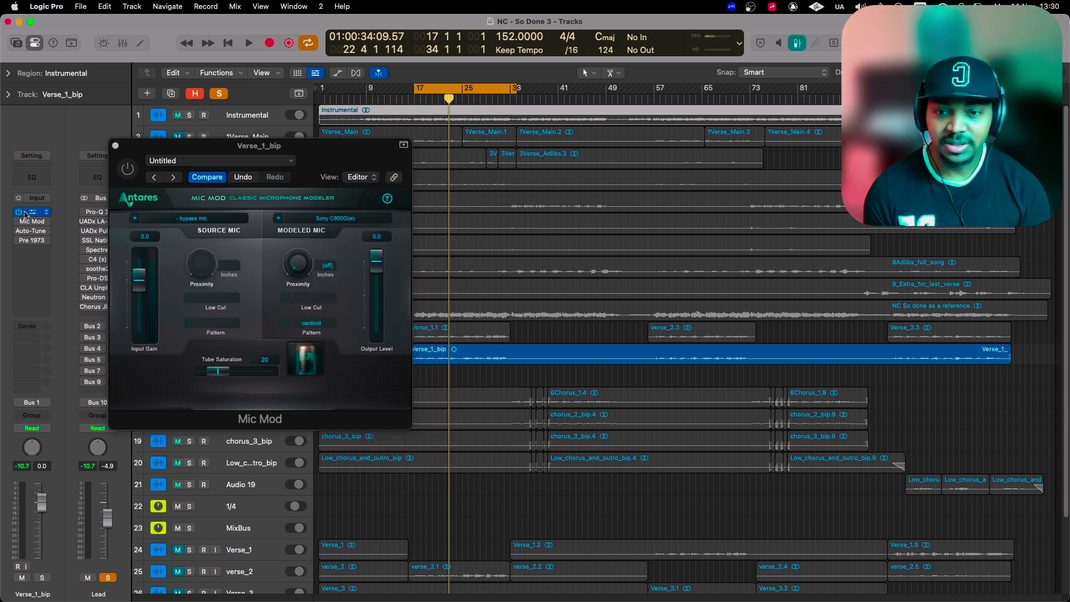
drag(281, 146, 236, 177)
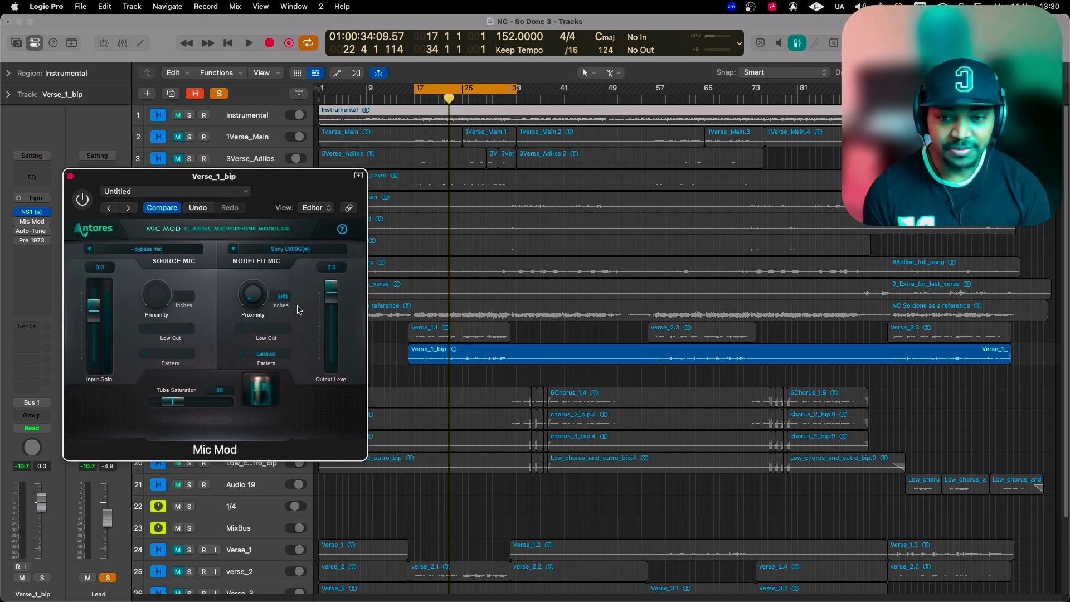
Play the soloed vocal while switching Mic Mod on and off for comparison, leaving the plug-in enabled
key(space)
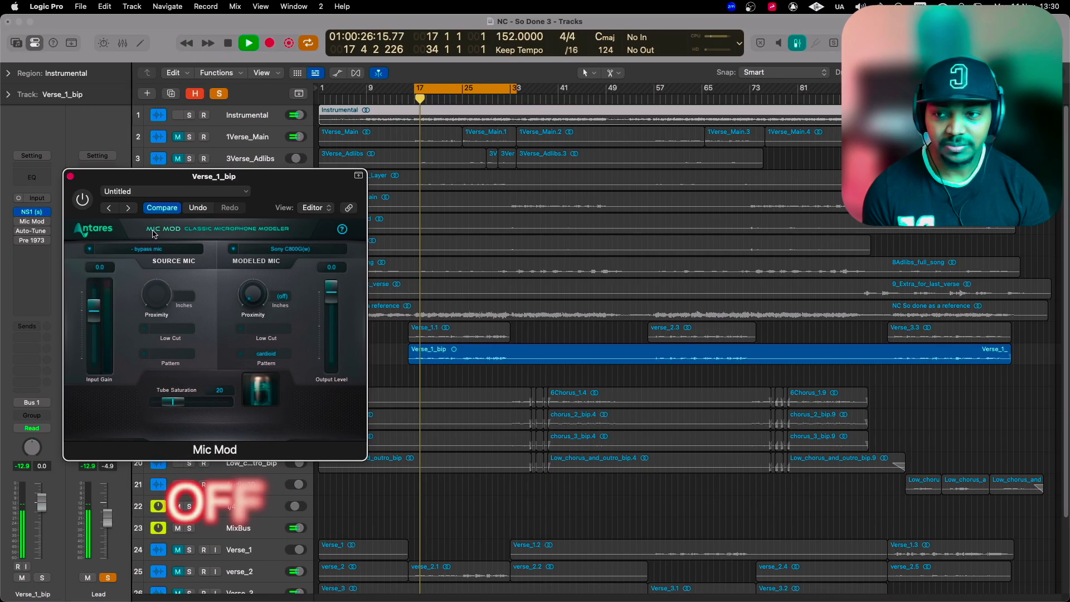
click(83, 200)
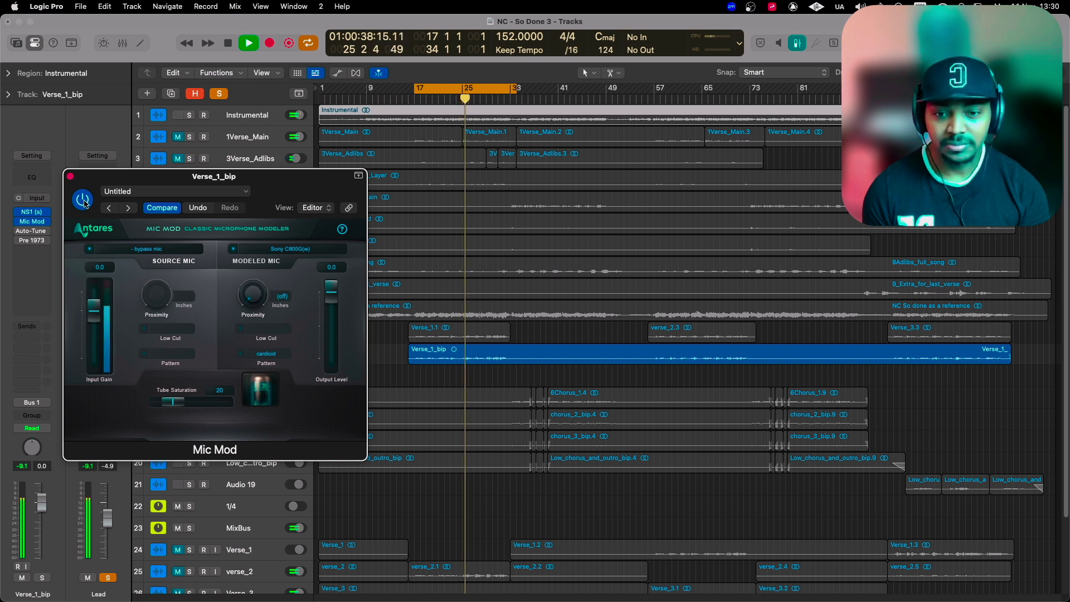
click(83, 200)
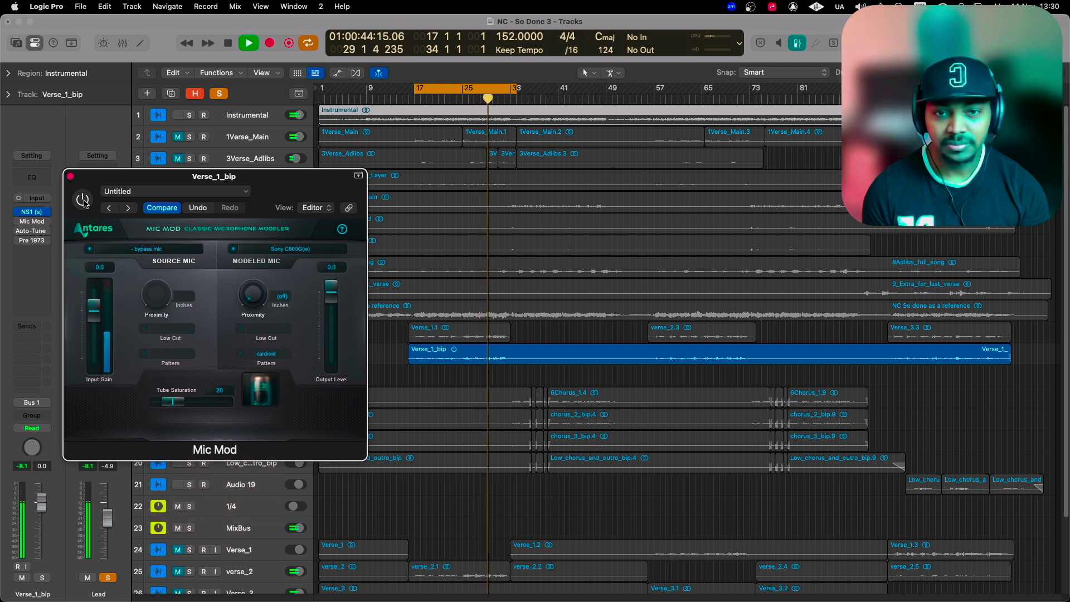
click(83, 199)
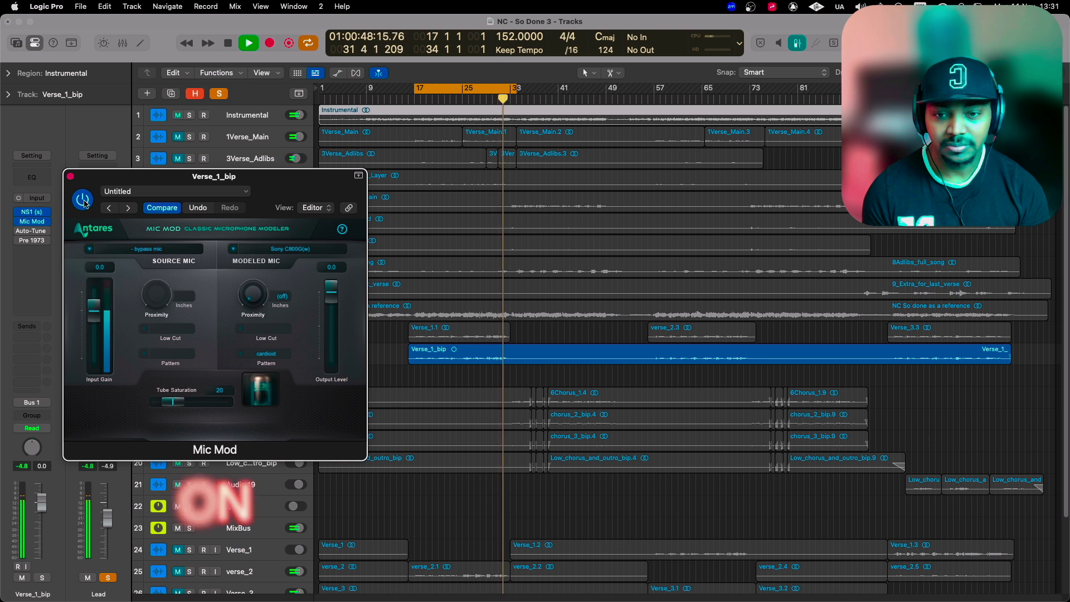
key(space)
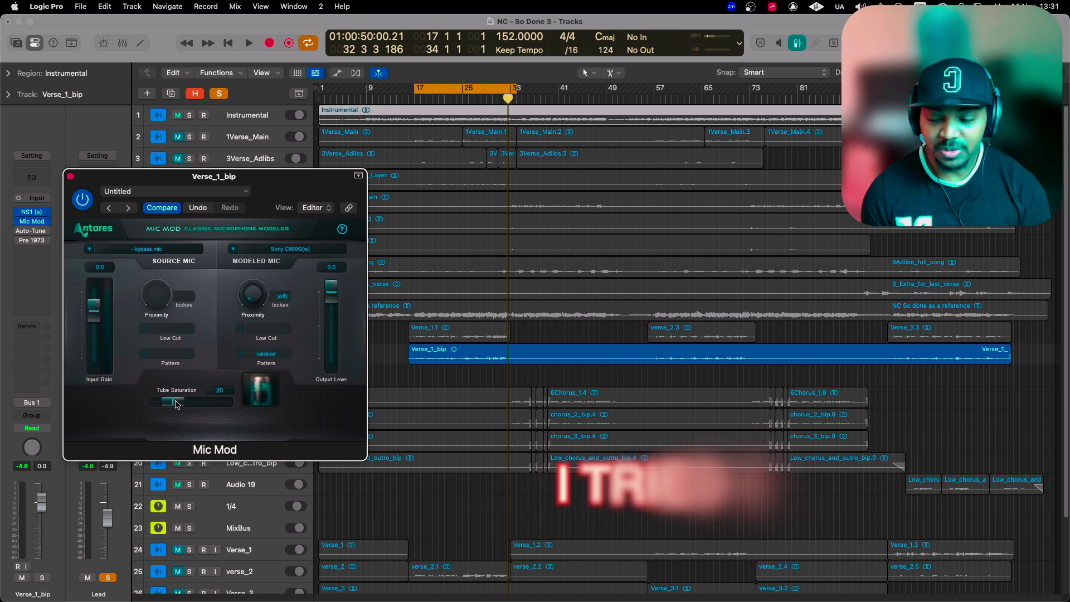
Raise Mic Mod's Tube Saturation to 95 during playback and compare the sound against the bypassed plug-in
drag(174, 405, 195, 405)
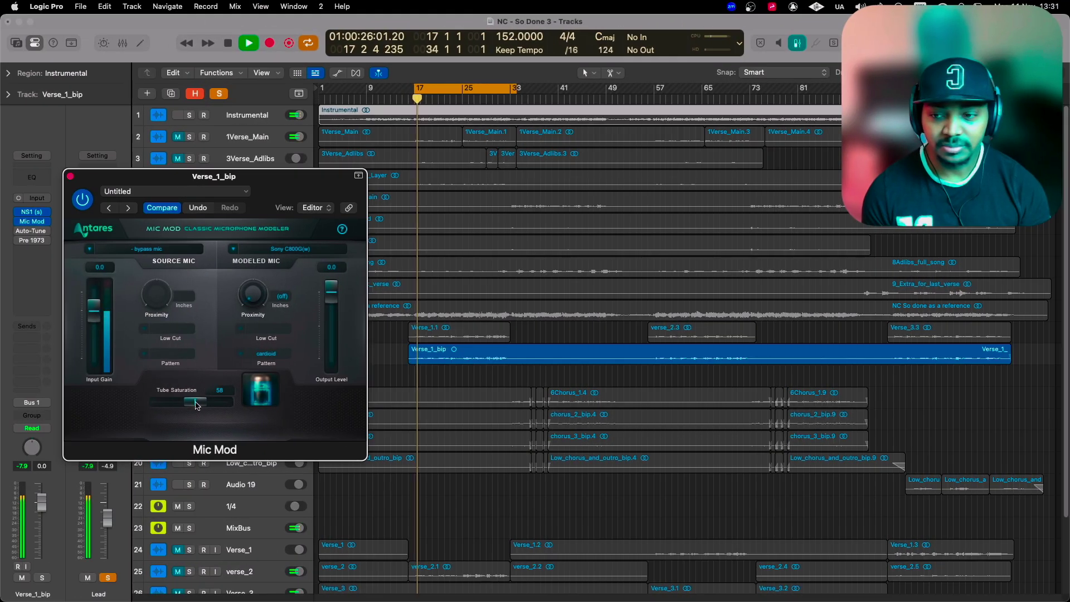
drag(195, 405, 216, 405)
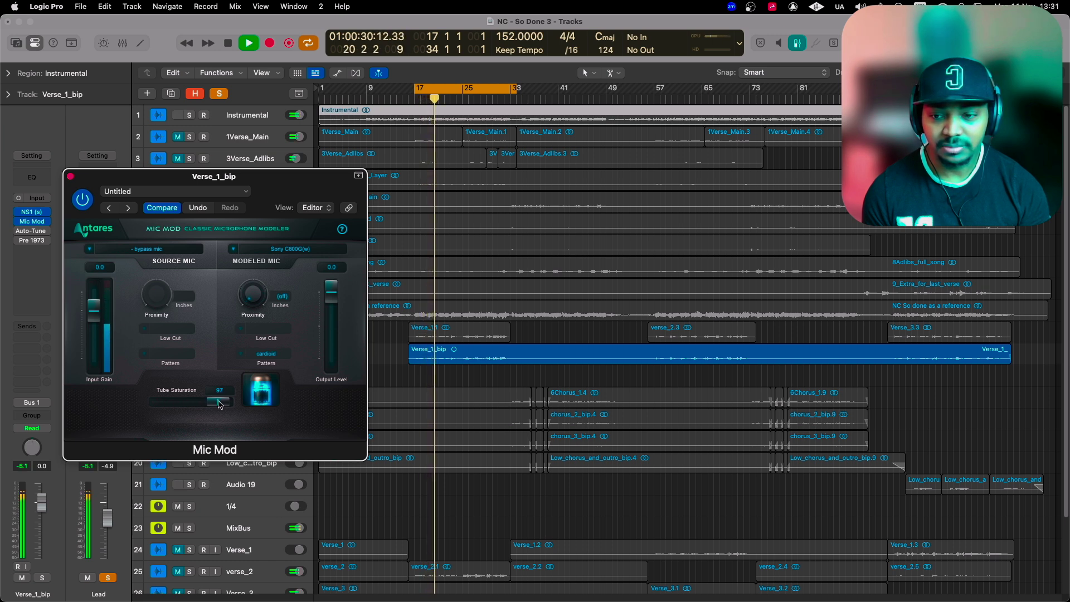
click(83, 200)
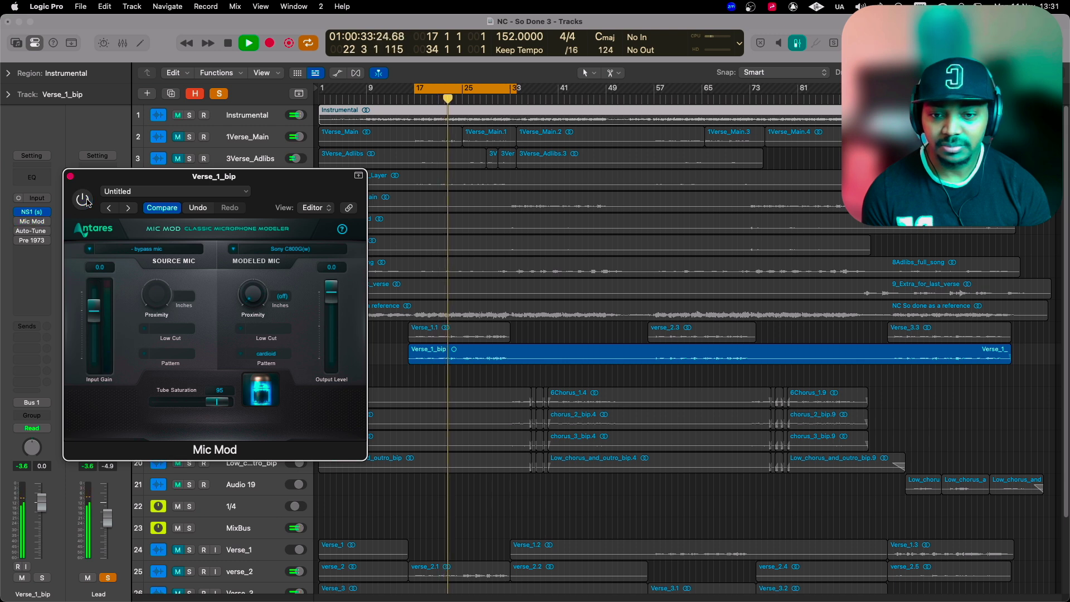
click(83, 199)
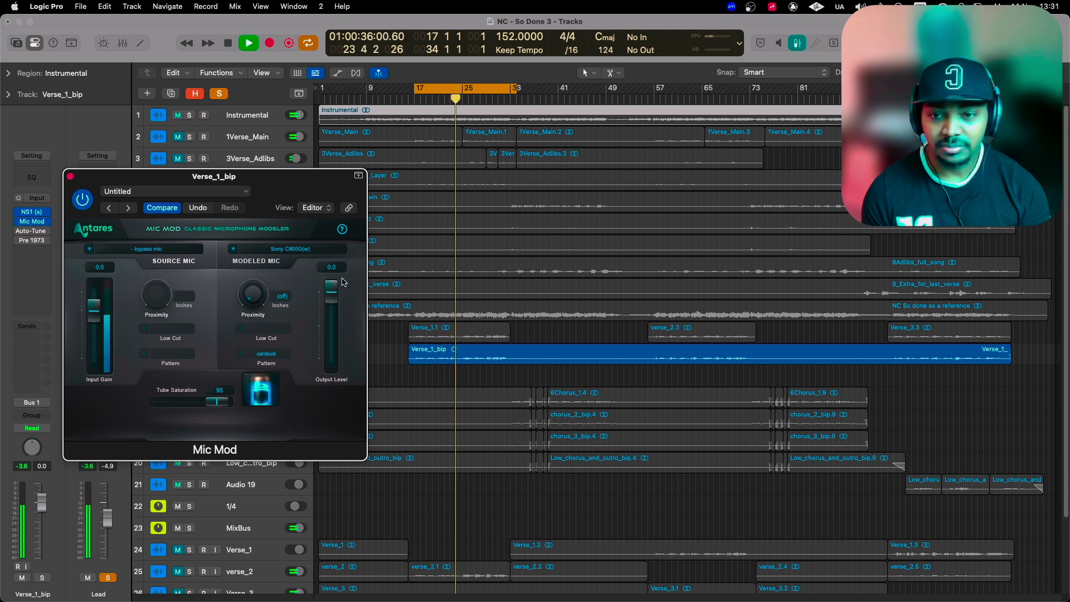
Lower Mic Mod's output level to about -5.5 while comparing against bypass, and set Tube Saturation to 20
drag(331, 287, 332, 329)
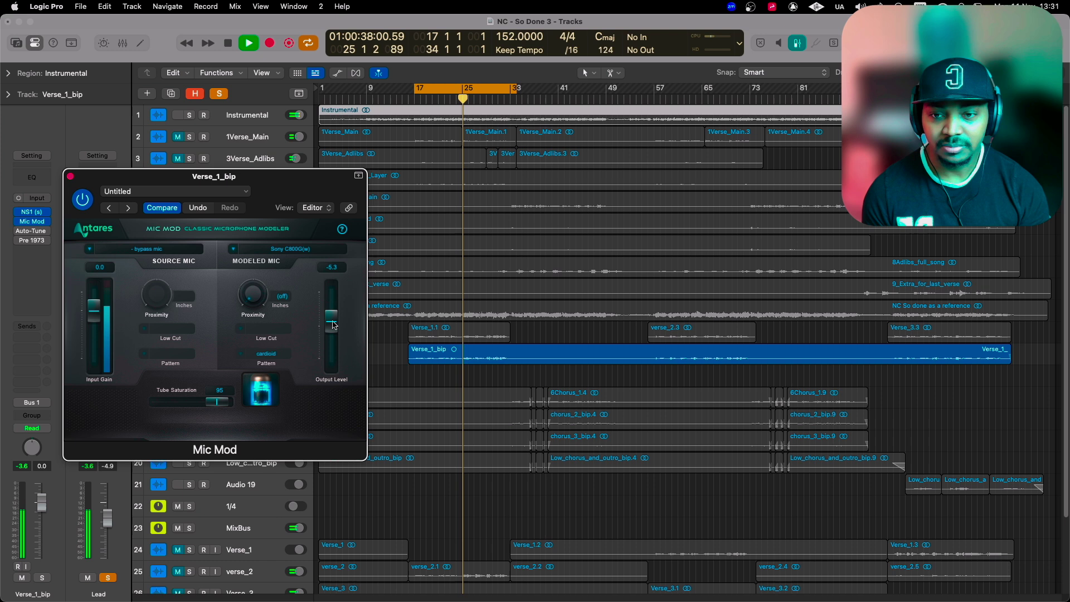
click(83, 199)
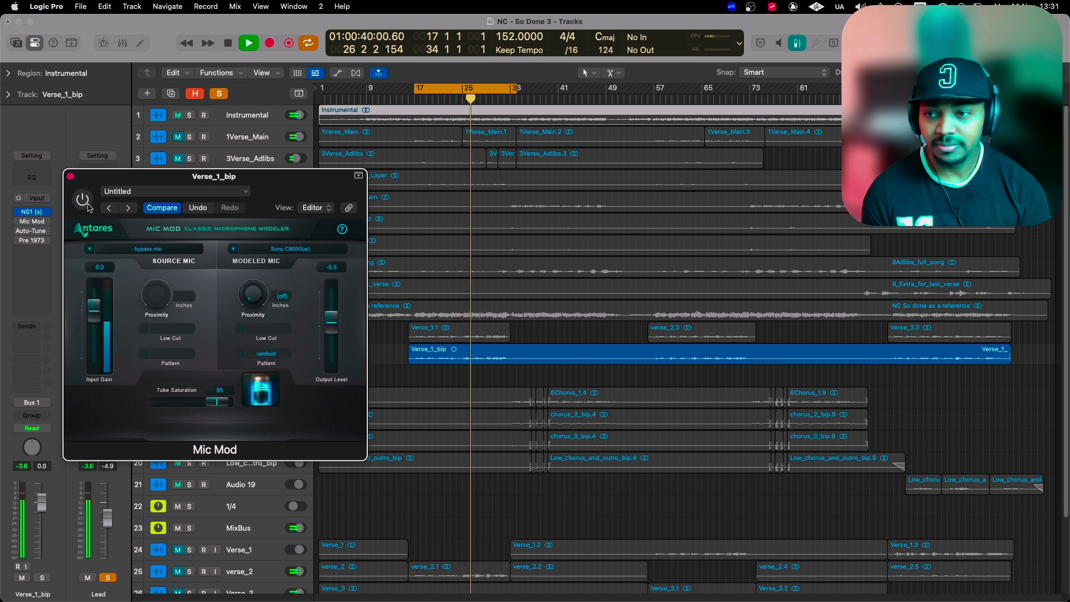
click(84, 202)
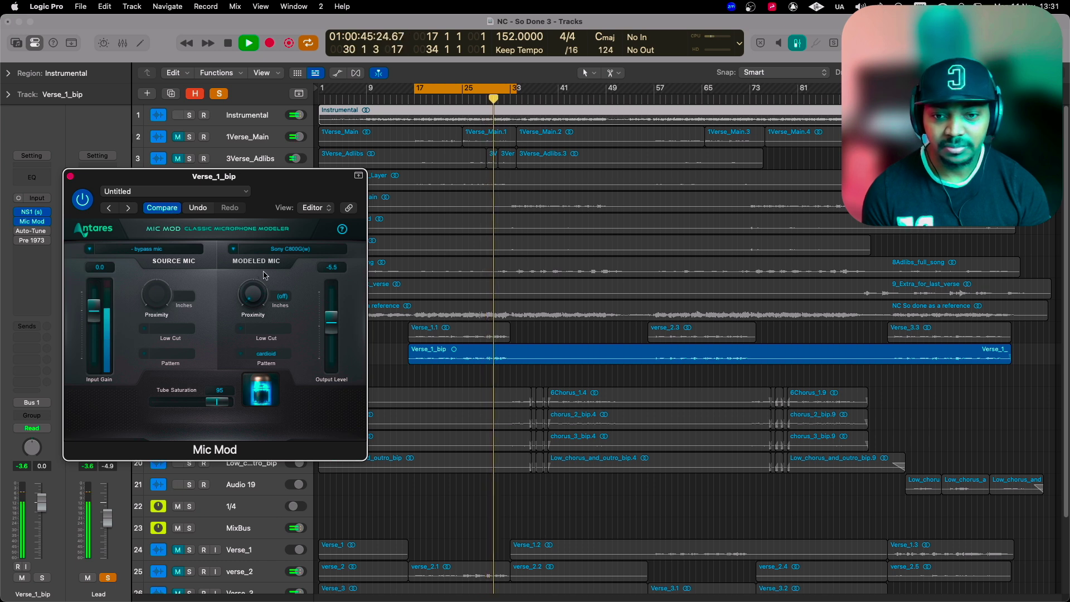
key(space)
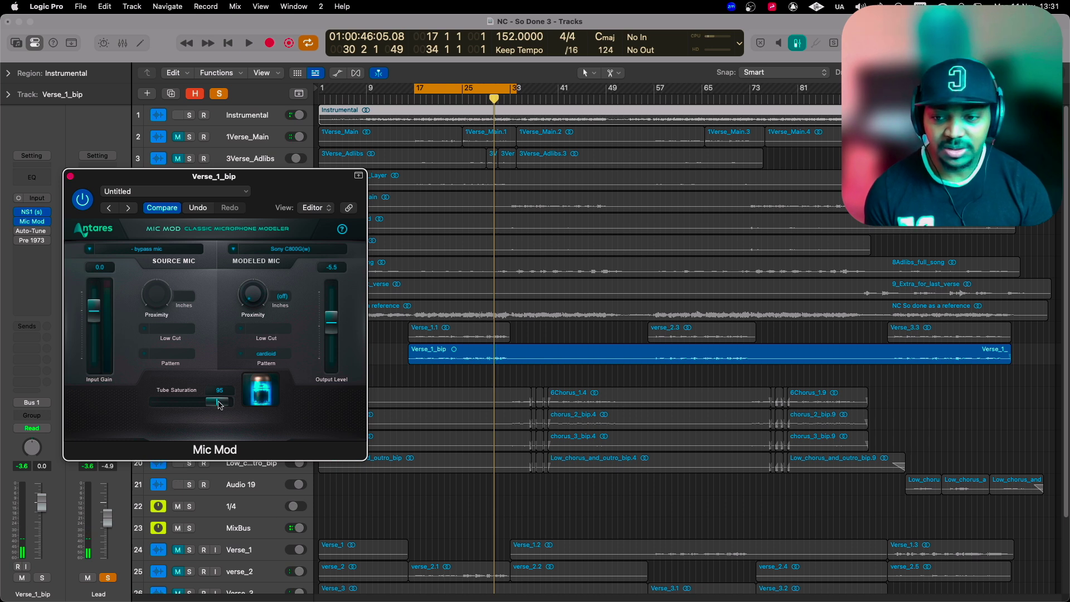
drag(219, 405, 182, 408)
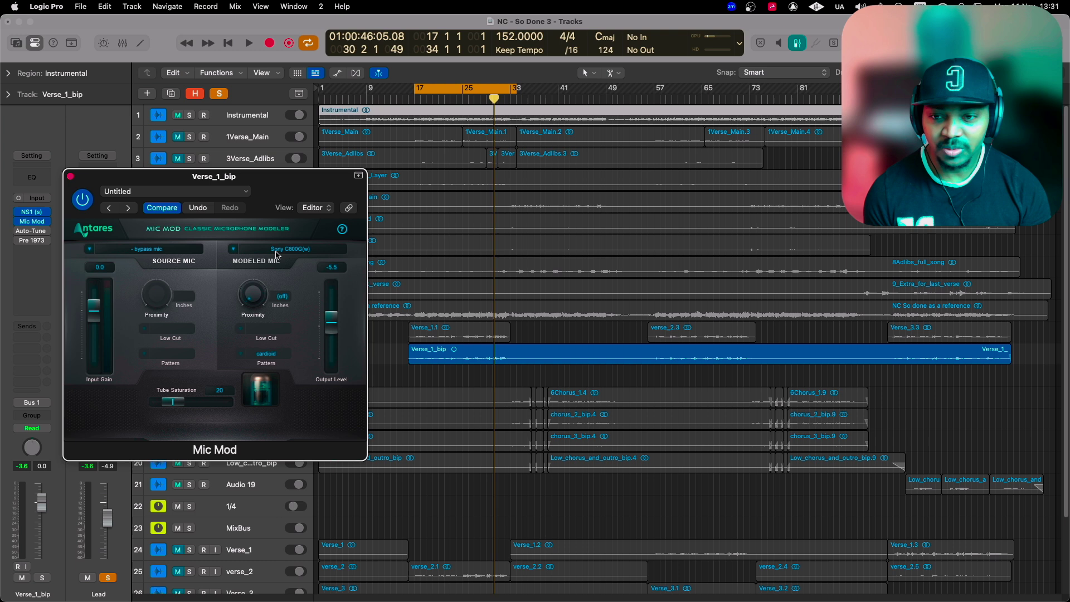
Browse the microphone models offered for Mic Mod's modeled mic, including Manley and Sony, keeping the Sony C800G(w) selected
click(235, 251)
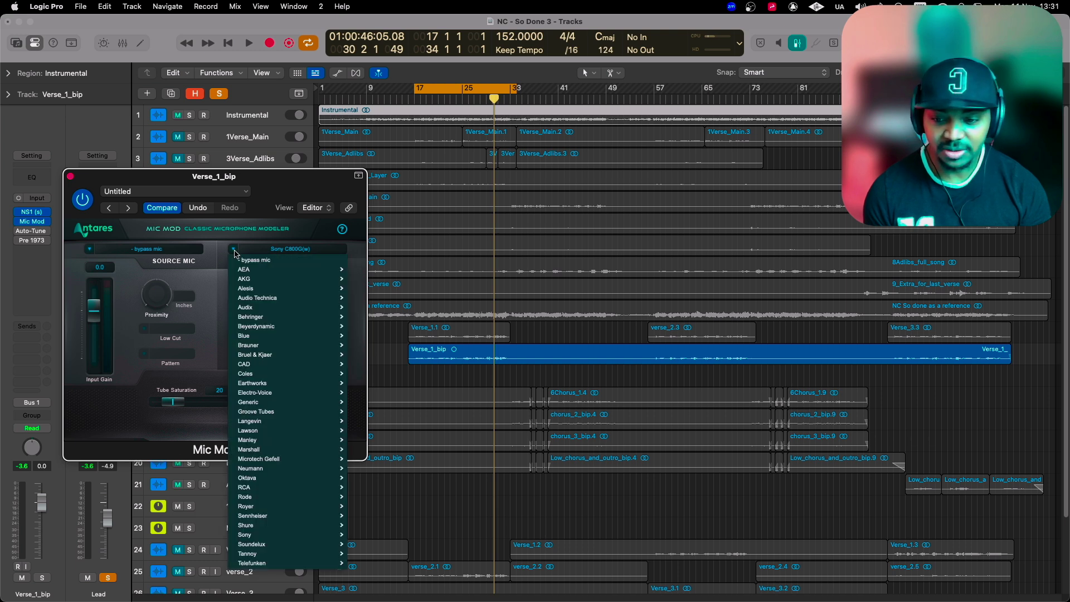
mouse_move(252, 564)
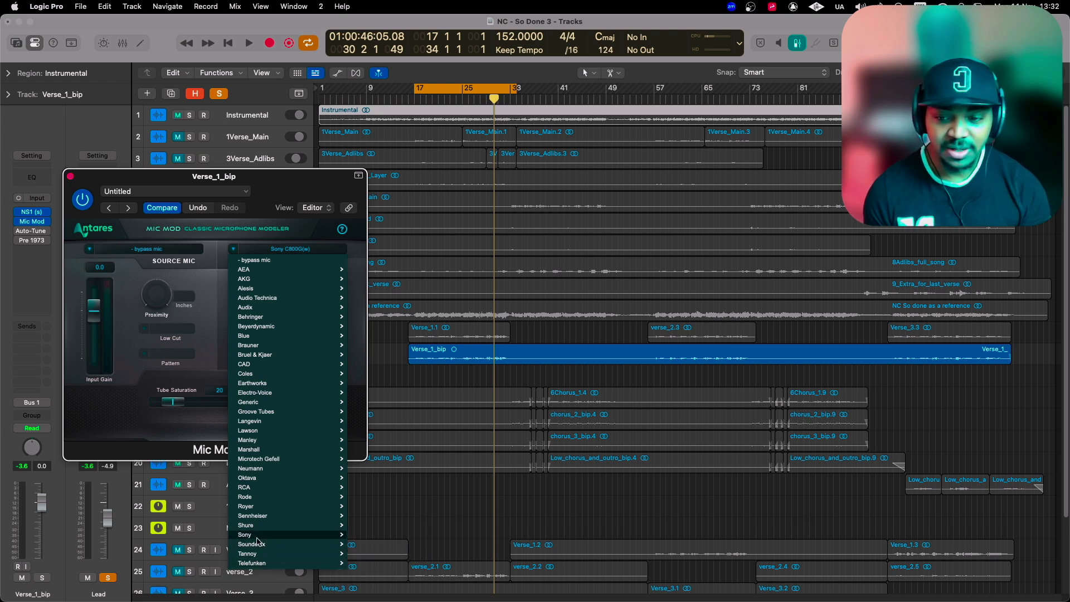
mouse_move(257, 536)
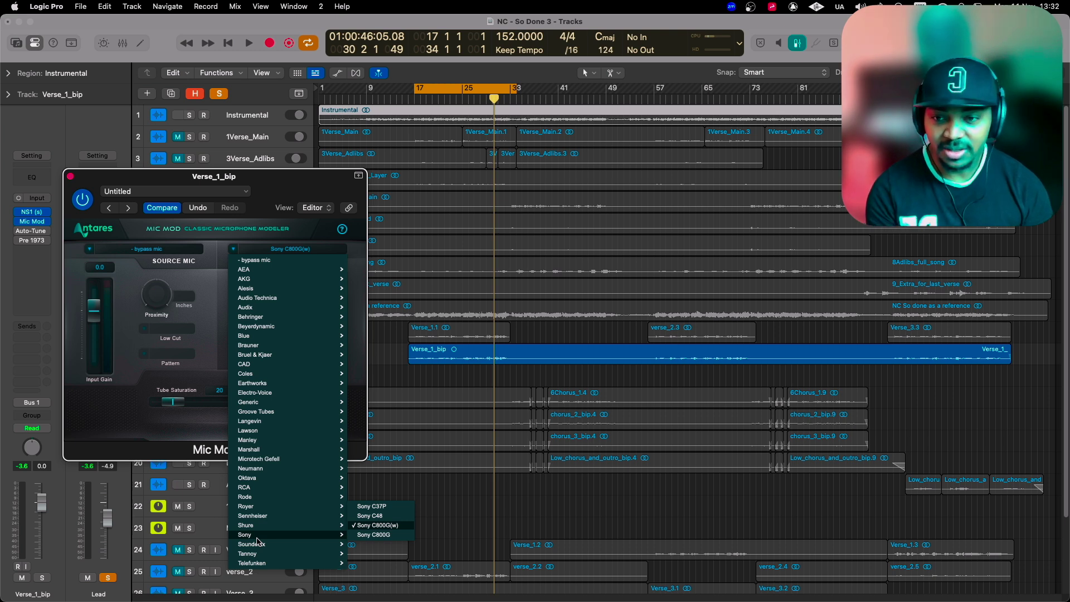
mouse_move(269, 305)
mouse_move(262, 441)
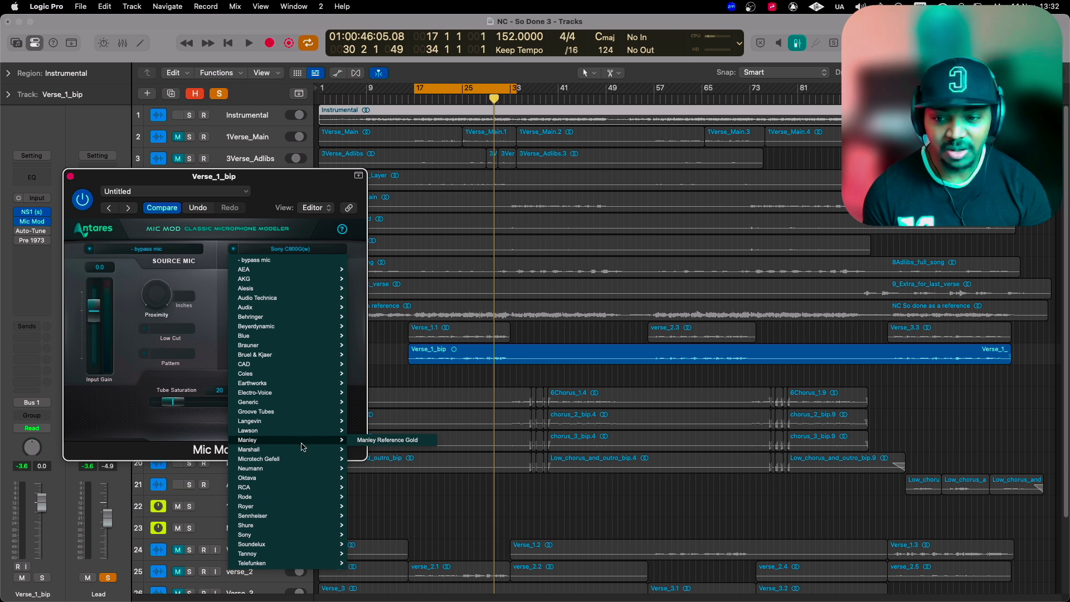
mouse_move(279, 468)
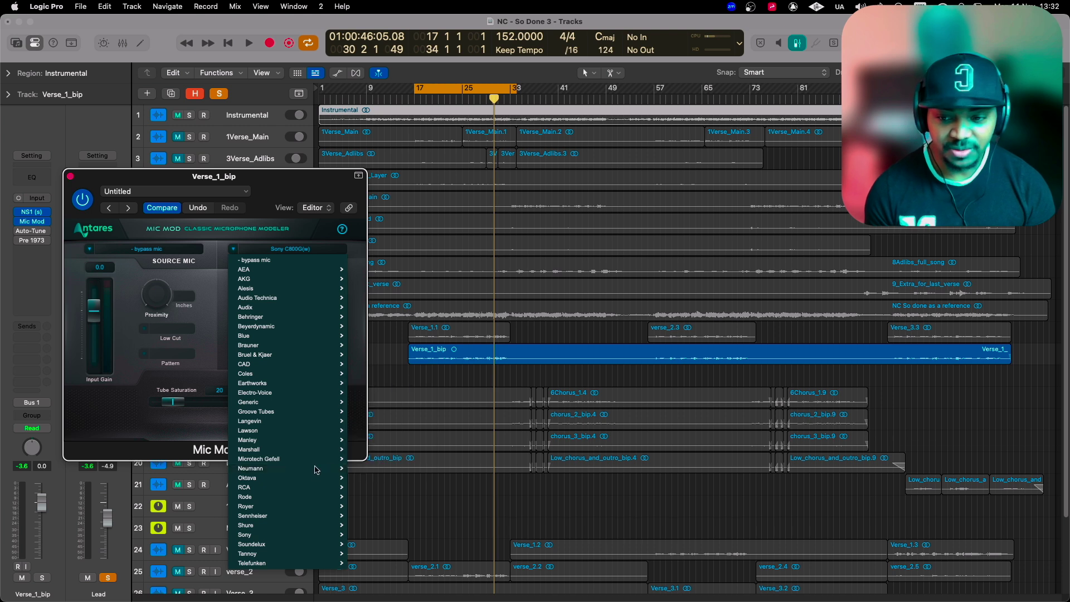
mouse_move(290, 536)
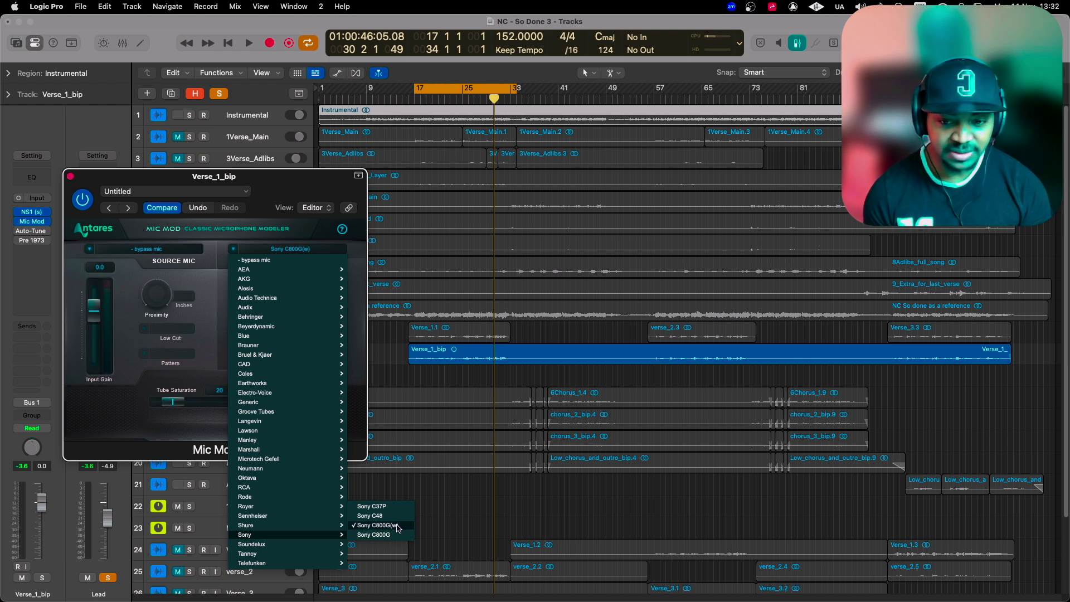
click(439, 504)
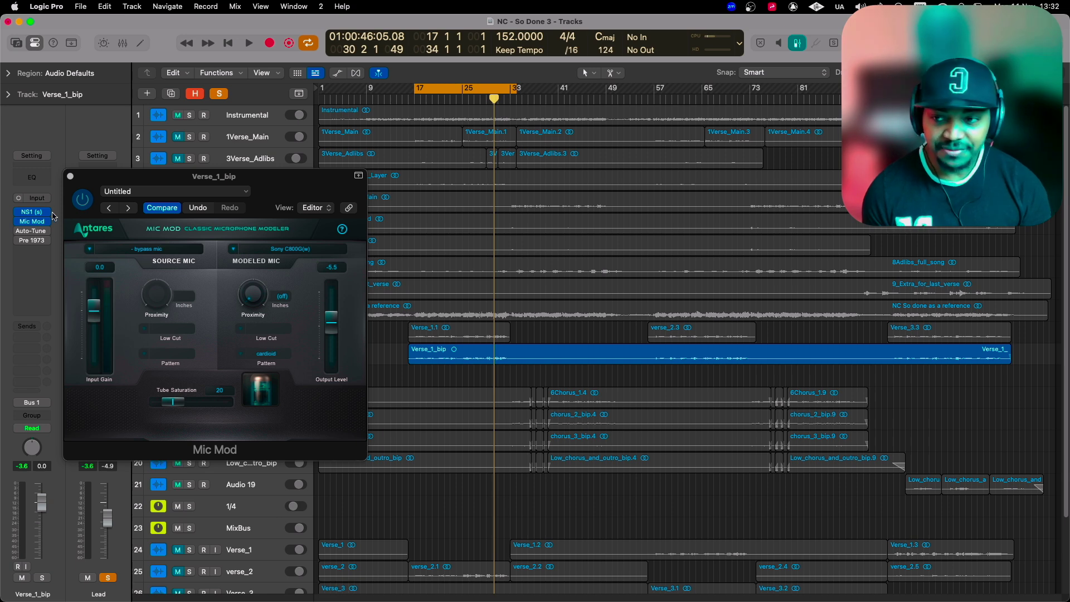
Open Auto-Tune Pro on the Verse_1_bip channel and switch the plug-in on
click(24, 233)
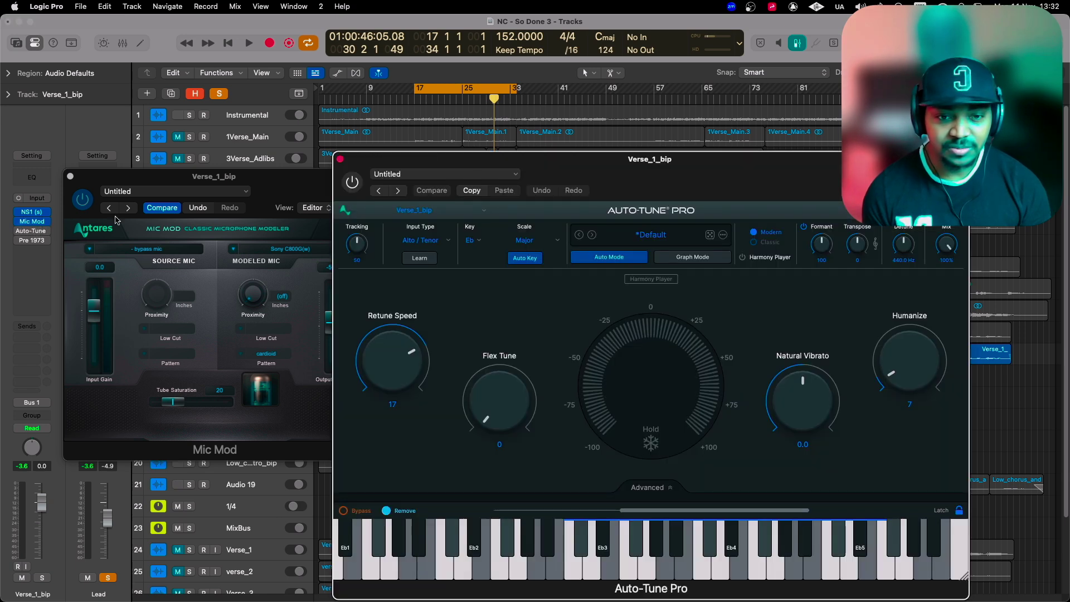
drag(555, 172, 508, 139)
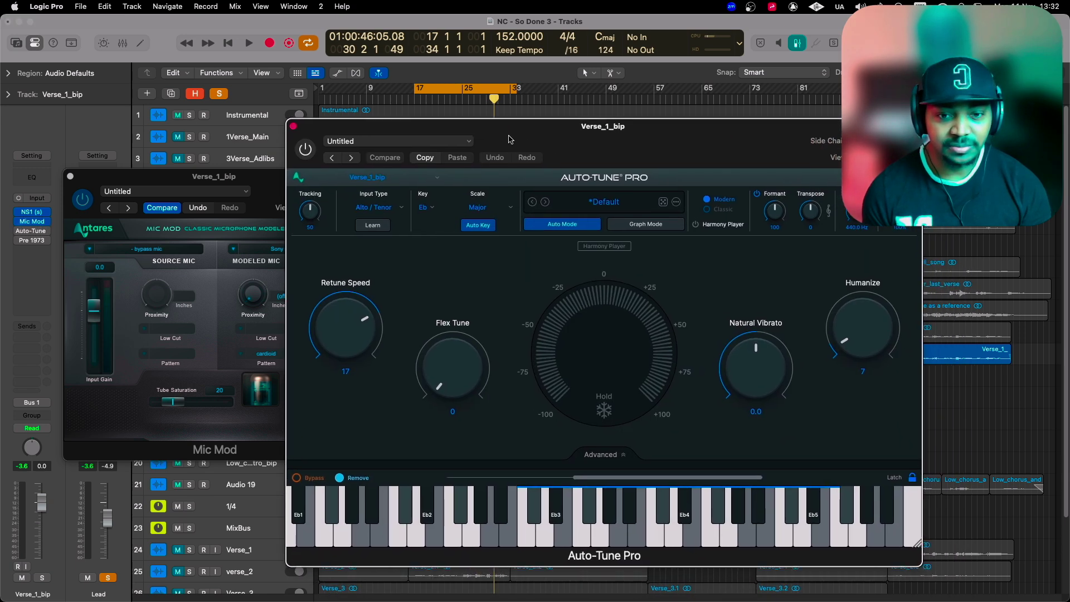
click(305, 148)
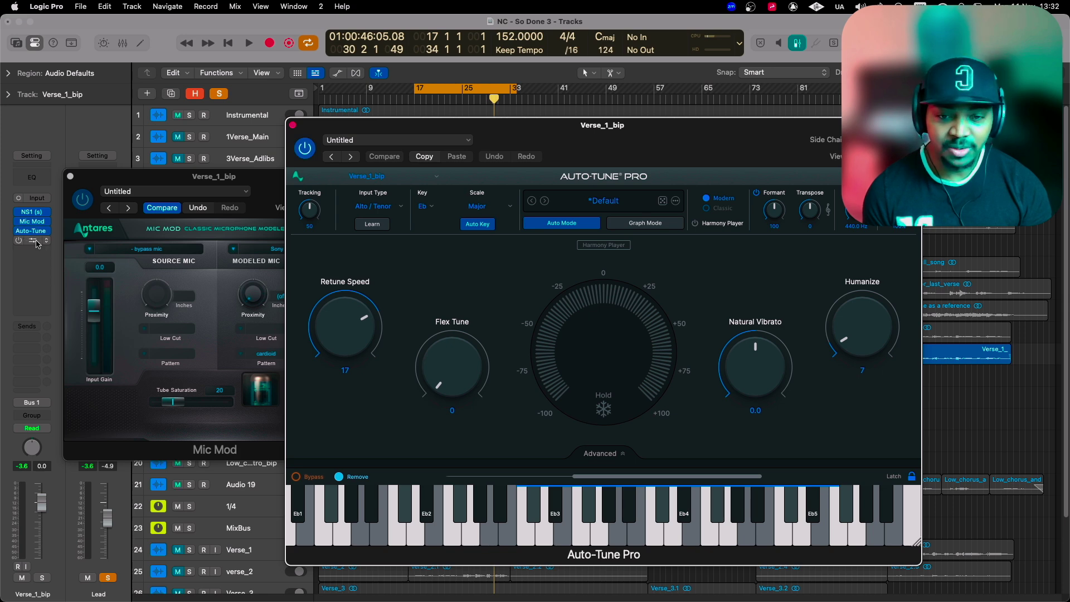
Switch on the Pre 1973 preamp on the Verse_1_bip channel and close the Pre 1973 and Auto-Tune Pro windows
click(36, 243)
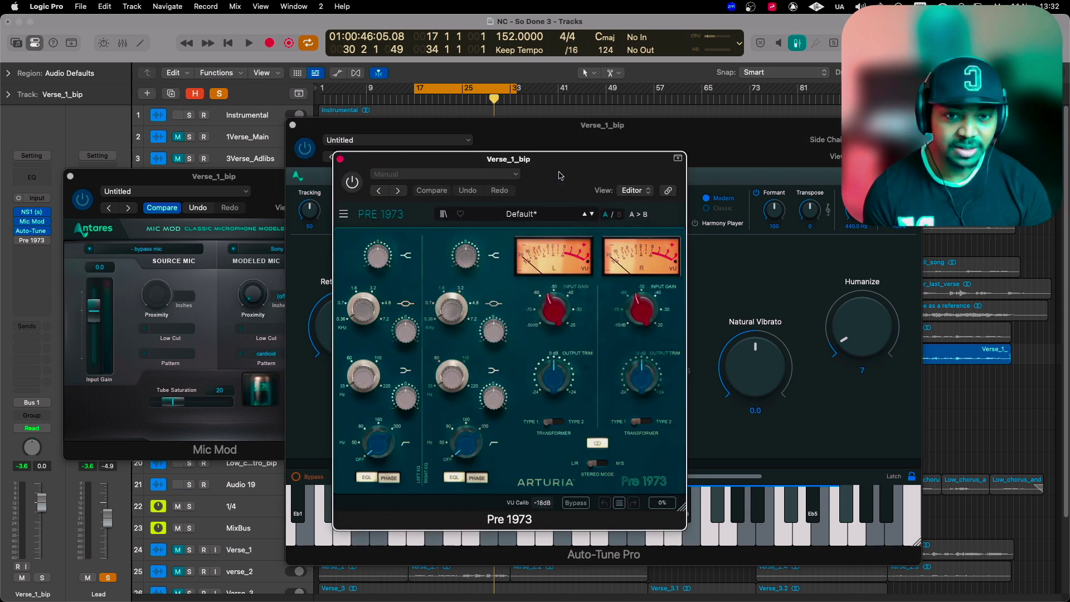
drag(560, 175, 548, 179)
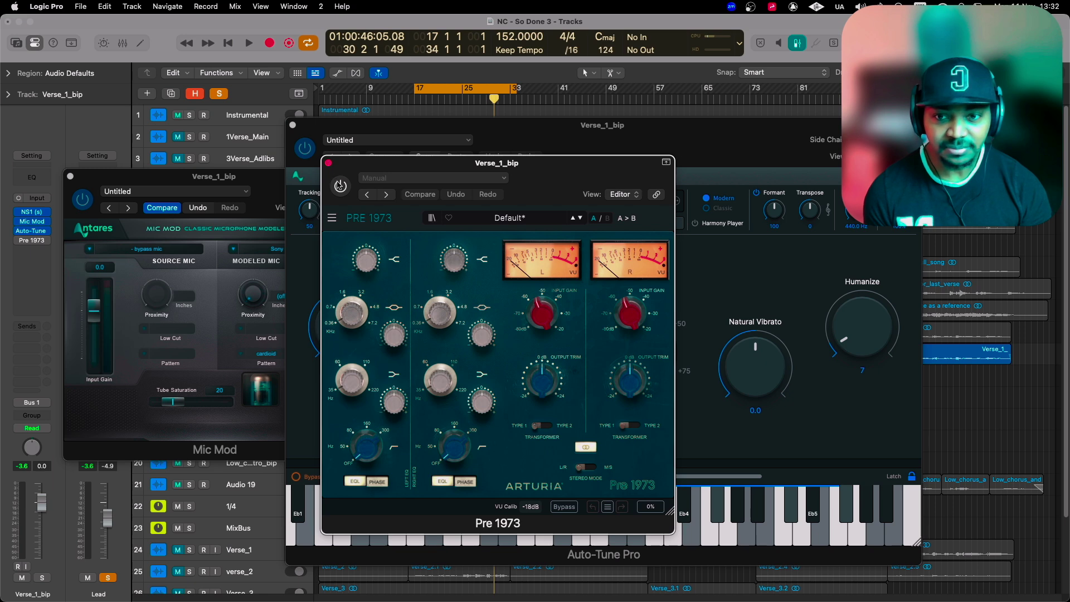
click(328, 162)
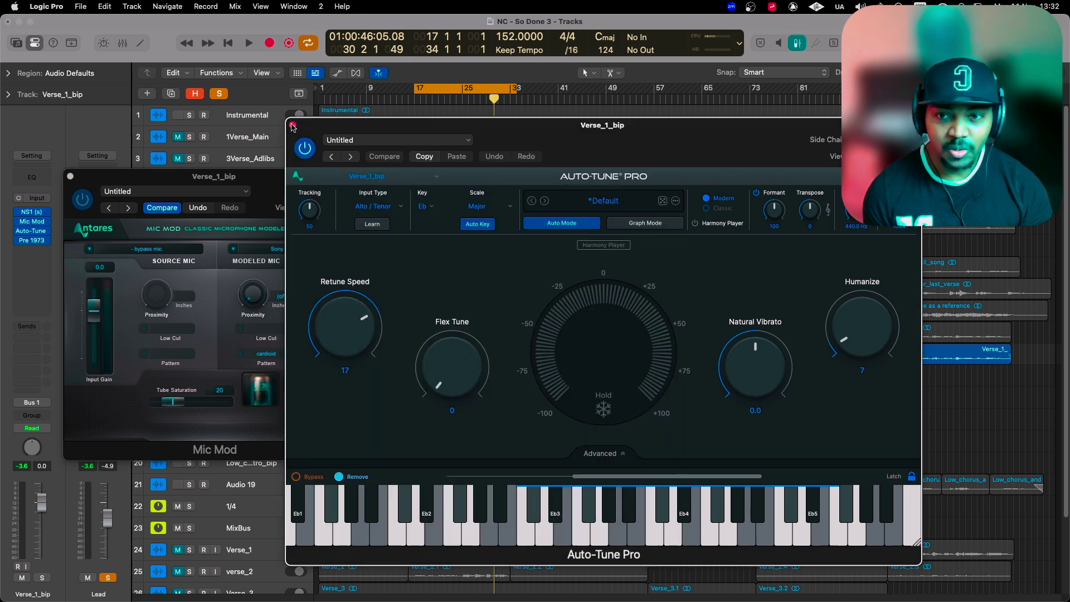
click(292, 127)
Reset Mic Mod's output level to 0.0 during playback and compare the vocal with Mic Mod on and bypassed, leaving it enabled
drag(276, 188, 303, 150)
key(space)
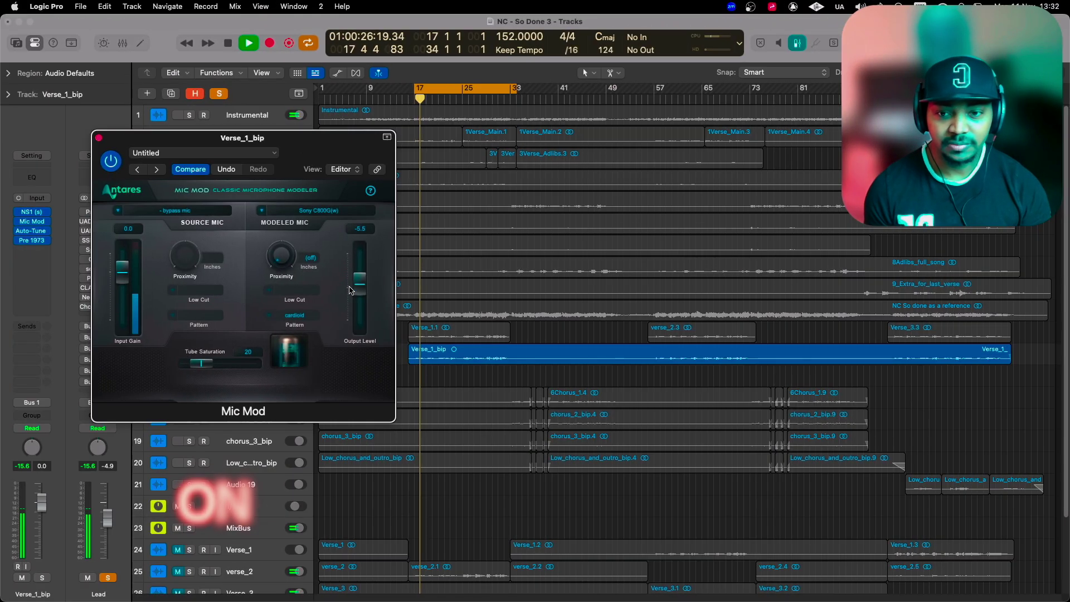
alt+click(359, 281)
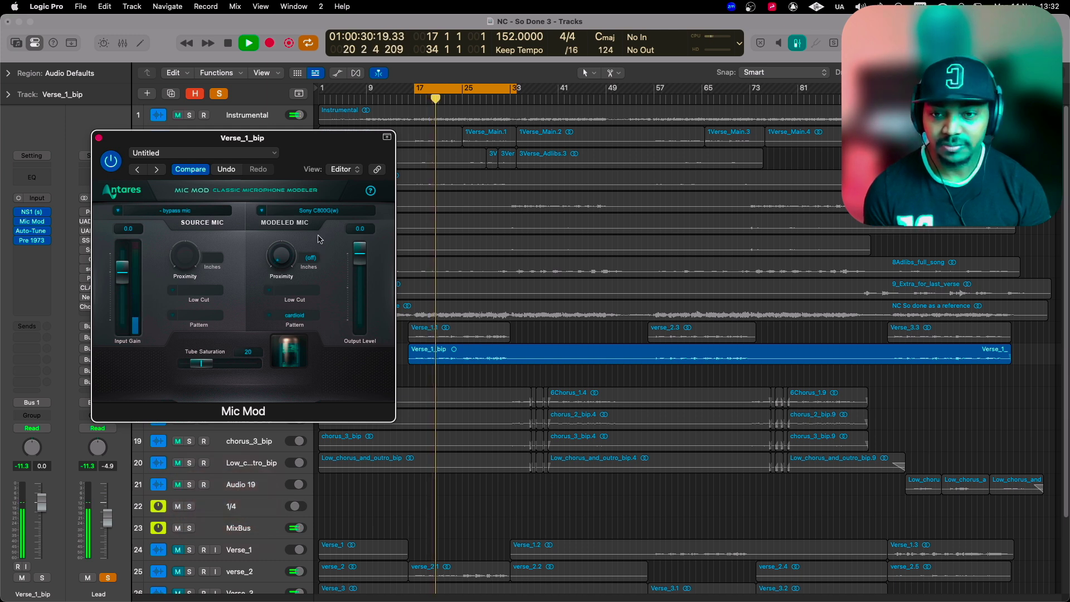
click(111, 161)
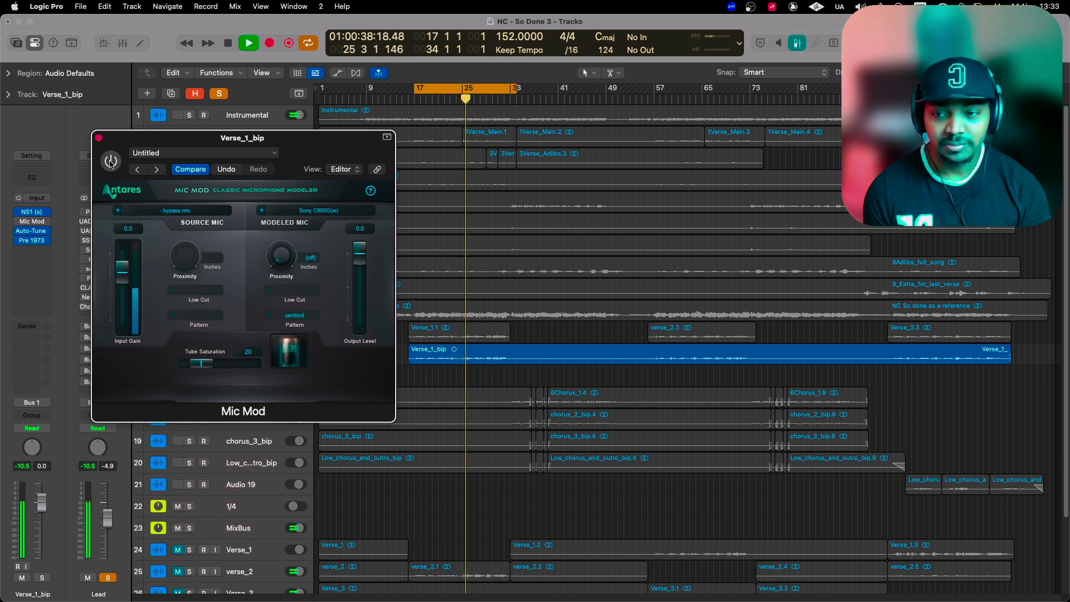
click(111, 161)
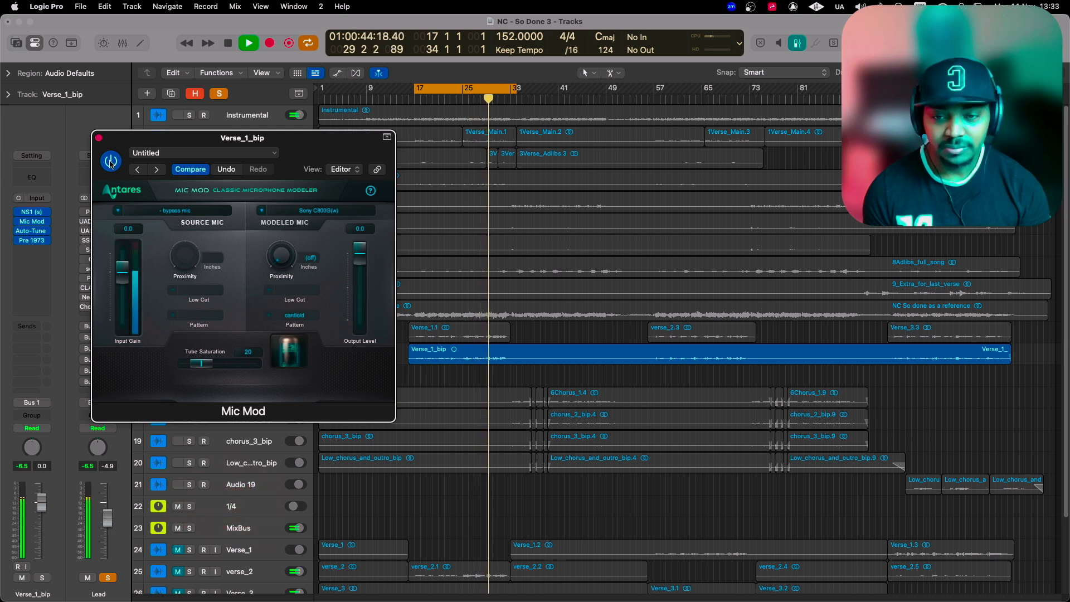
key(space)
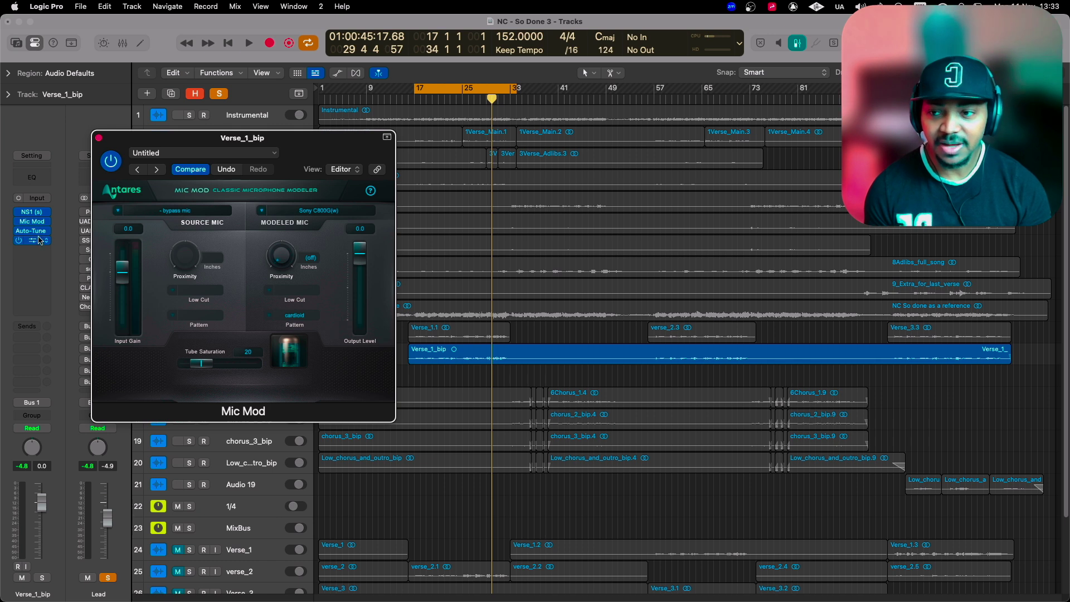
Move the Mic Mod window clear of the Lead channel strip and enable all of that channel's insert plug-ins and bus sends
mouse_move(25, 230)
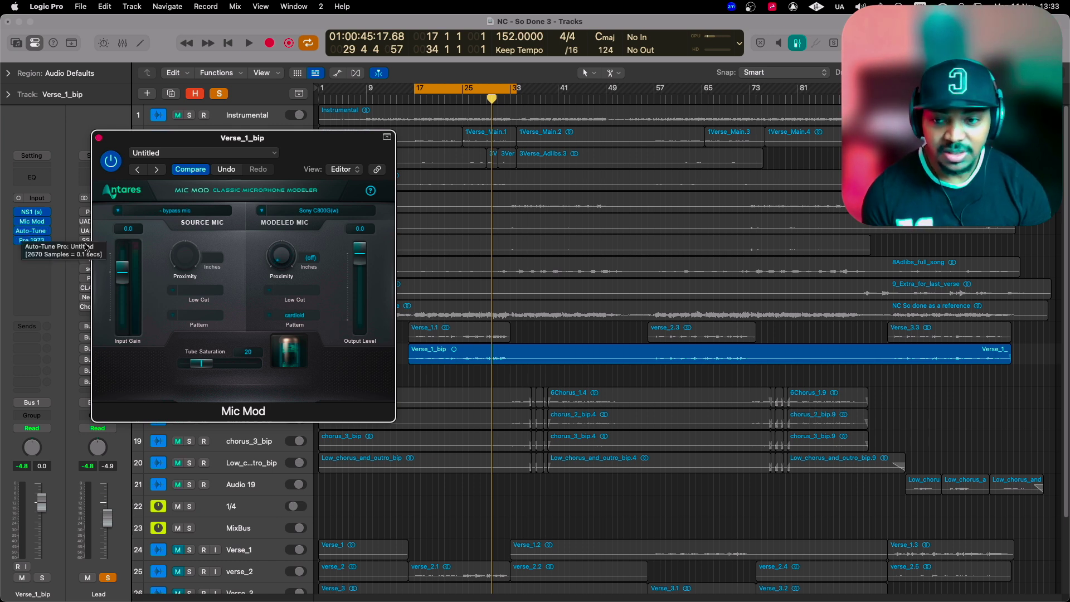
click(103, 140)
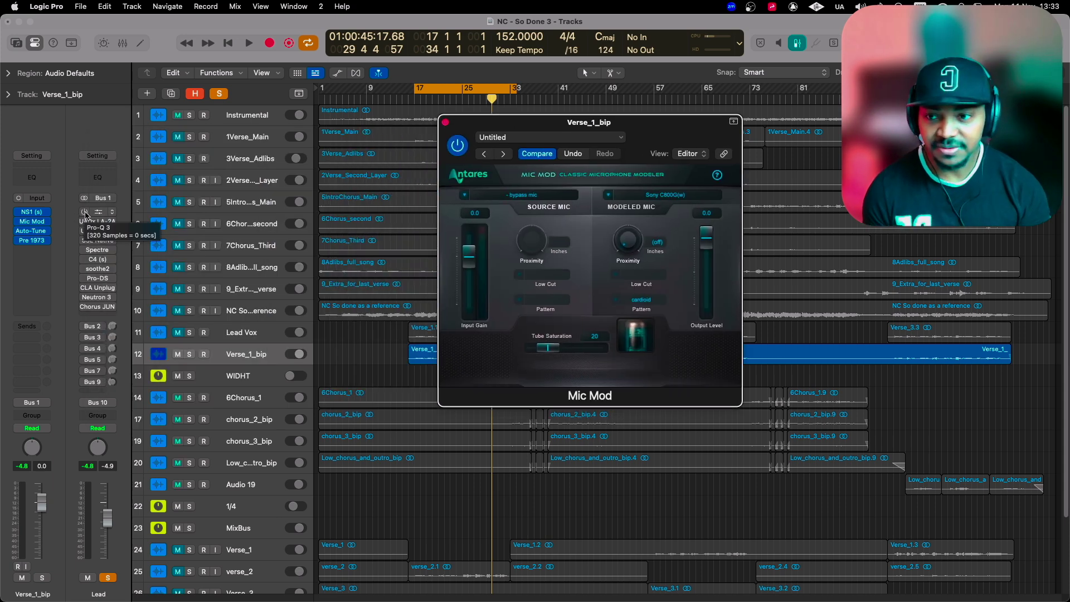
drag(84, 213, 84, 392)
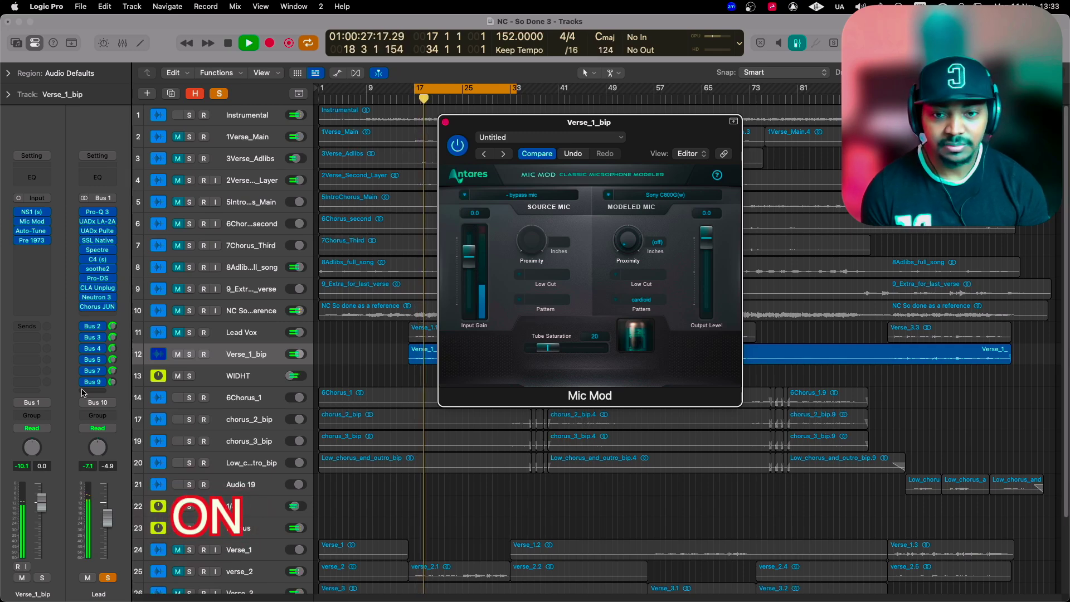
Play the vocal through the full Lead chain while toggling Mic Mod off and on, then stop with it enabled
drag(568, 125, 208, 175)
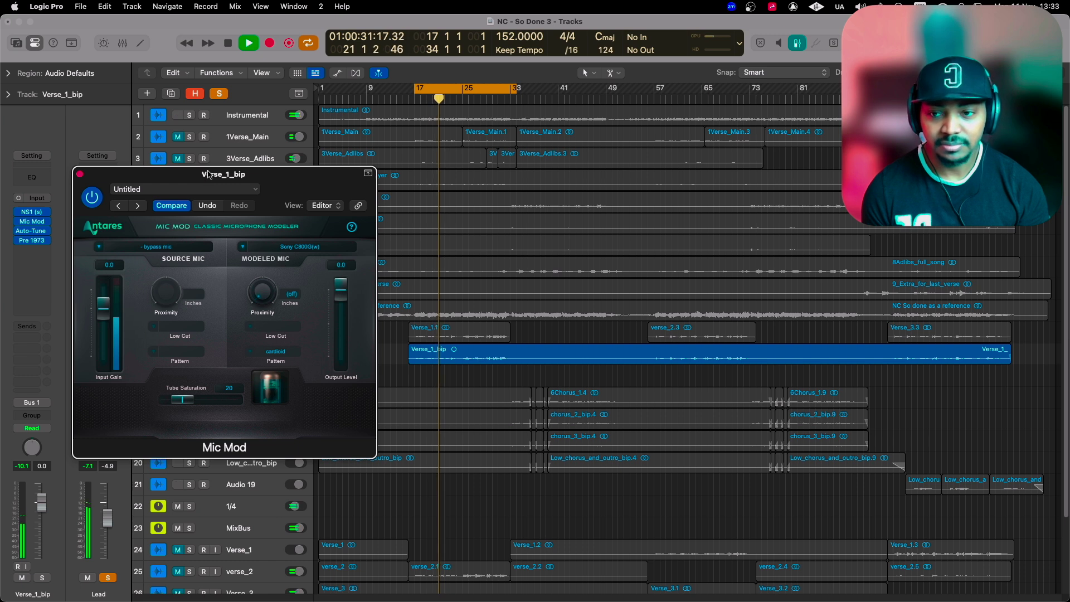
click(93, 198)
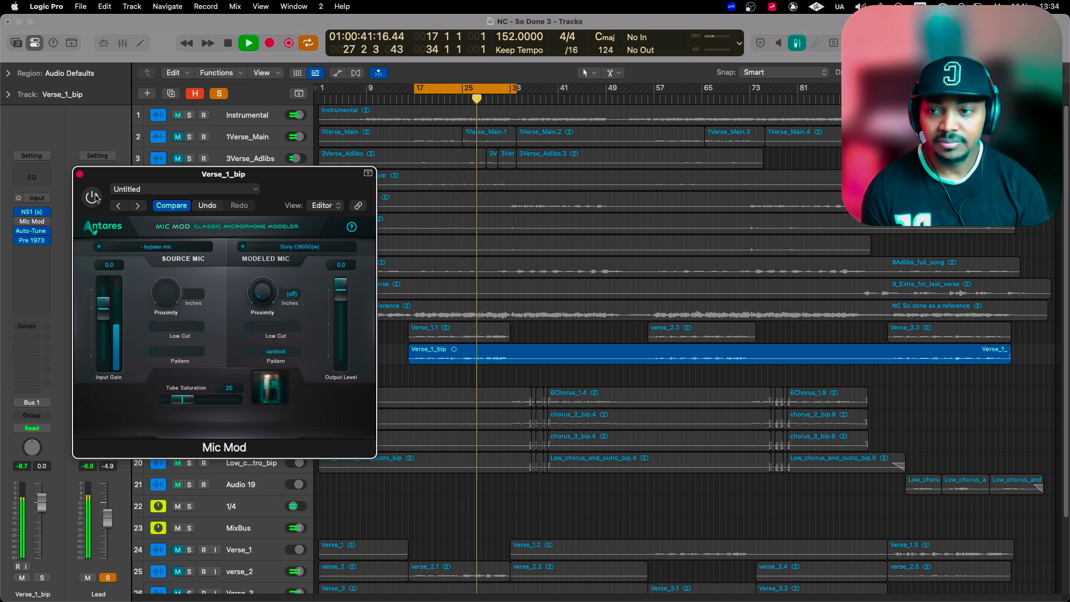
click(95, 197)
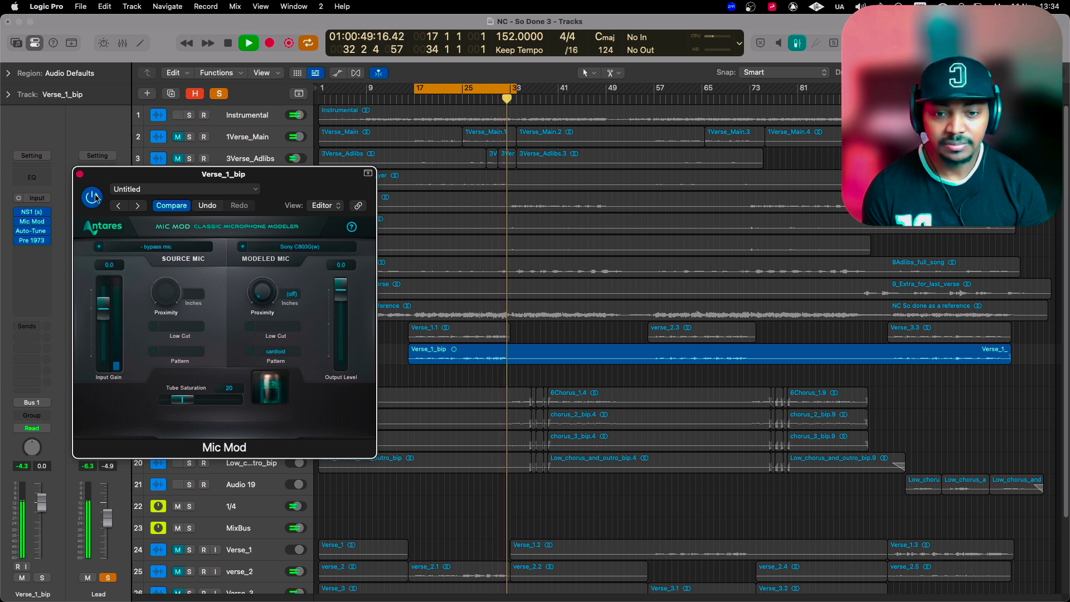
key(space)
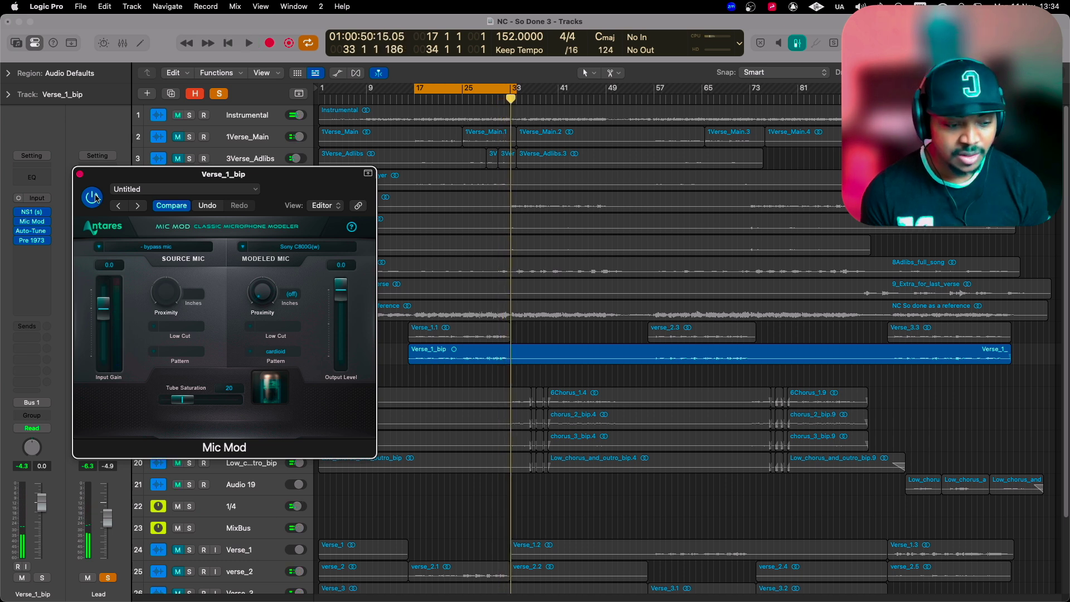